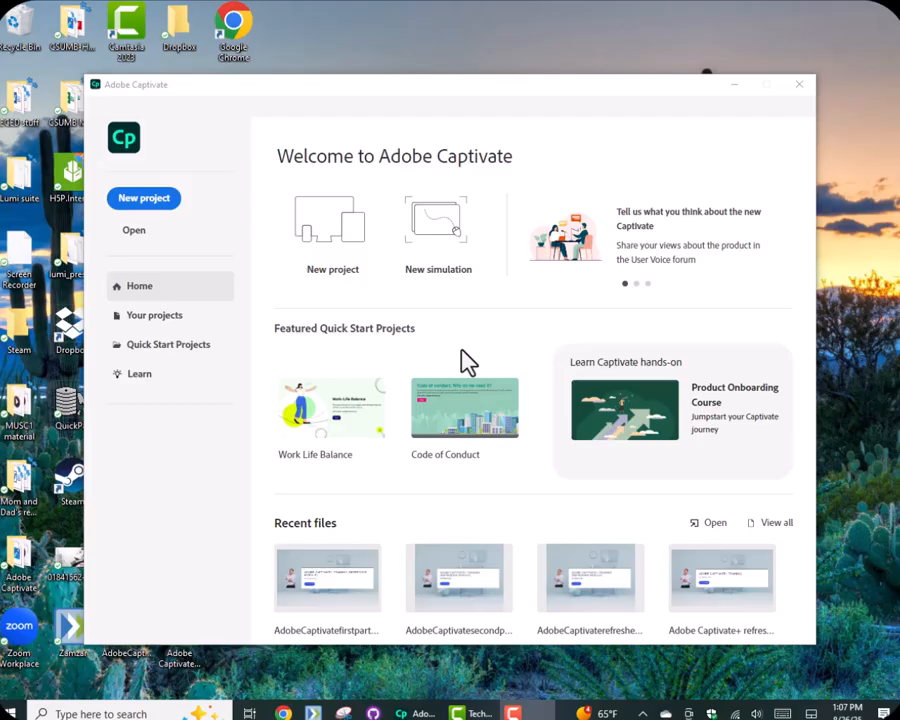
# Step: Open the projectexample1 project file from the Desktop folder
pyautogui.scroll(-1, 455, 470)
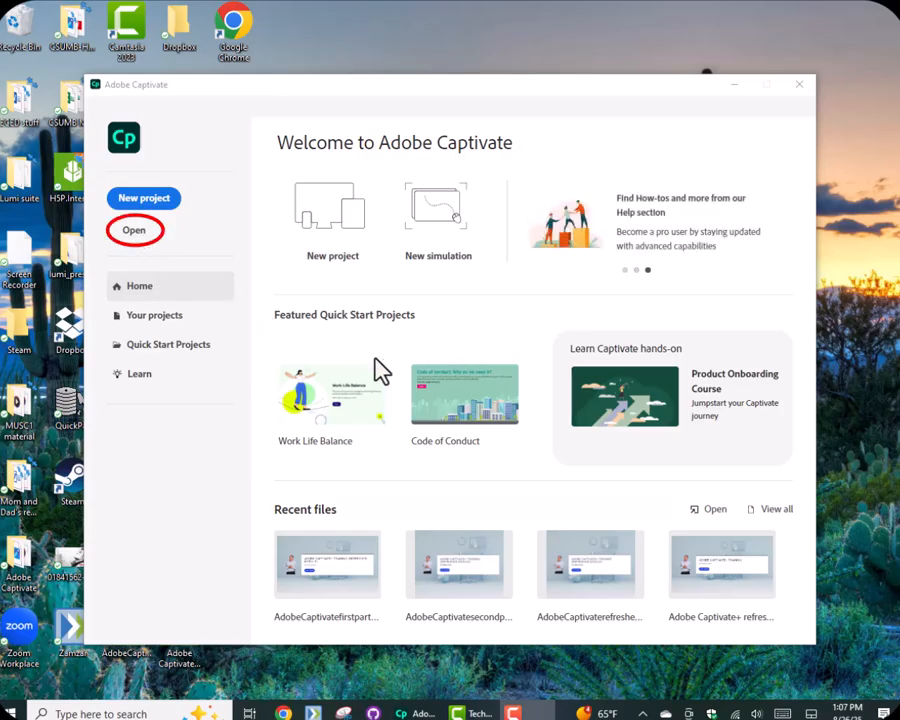
pyautogui.click(134, 234)
pyautogui.scroll(10, 148, 252)
pyautogui.scroll(3, 148, 252)
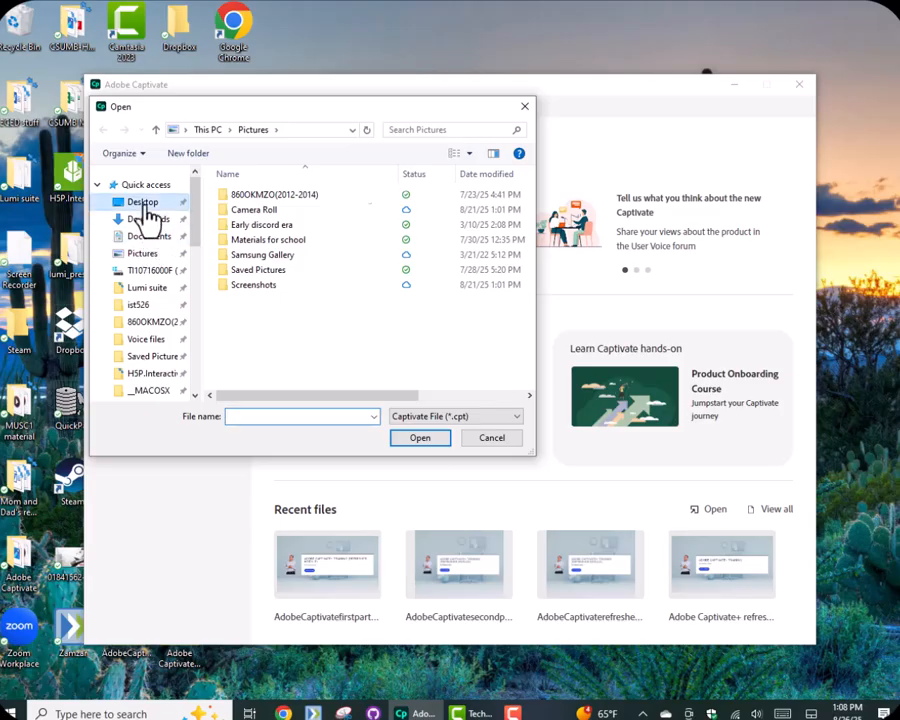
pyautogui.click(143, 204)
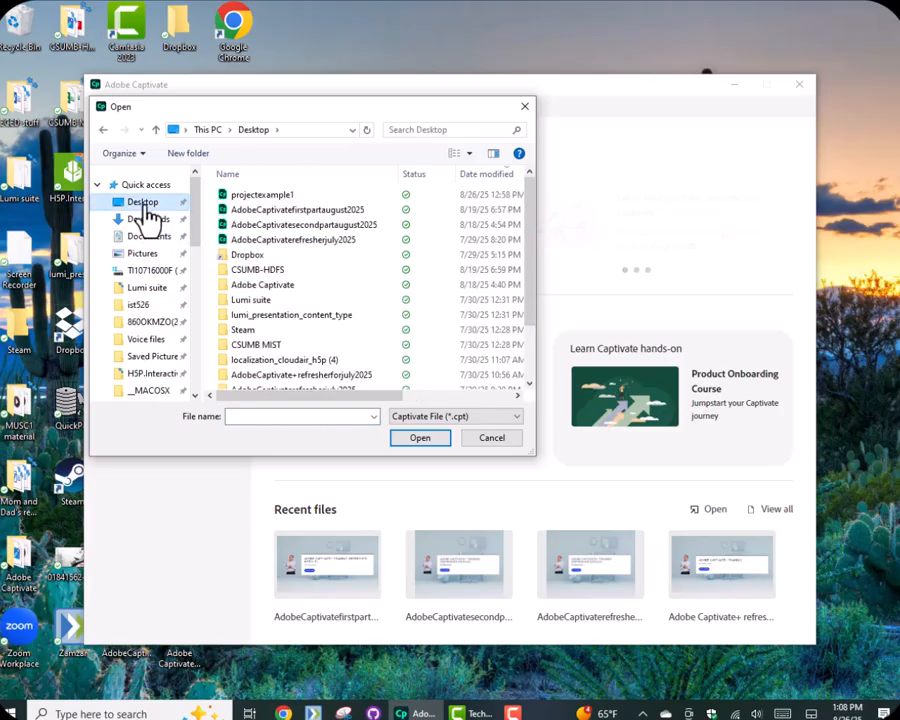
pyautogui.doubleClick(278, 198)
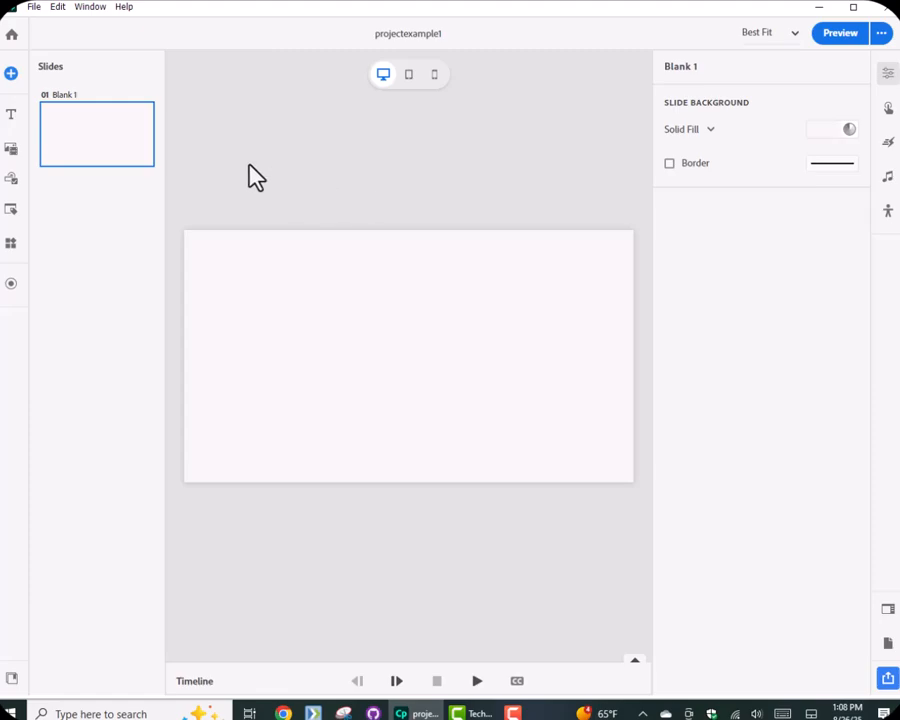
# Step: Add a Title and image slide and move it ahead of the blank slide
pyautogui.click(11, 75)
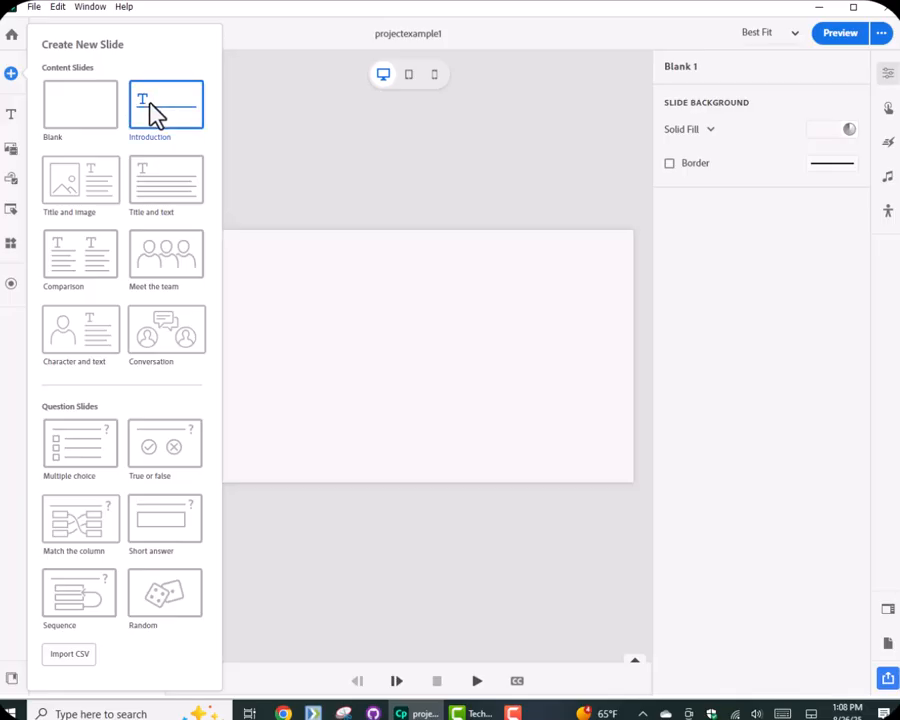
pyautogui.click(108, 200)
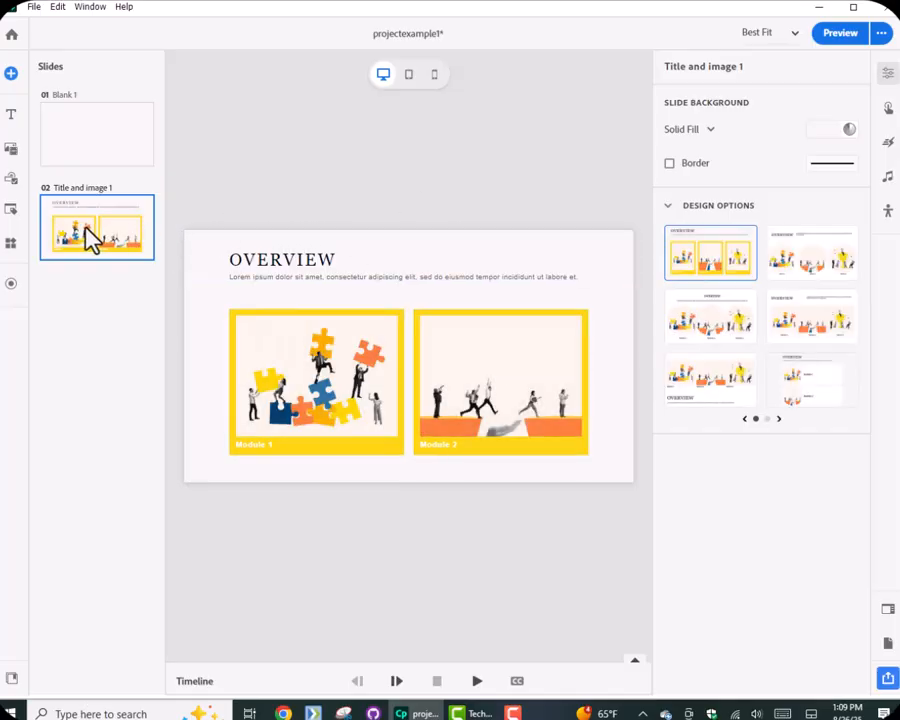
pyautogui.moveTo(100, 237); pyautogui.dragTo(100, 118)
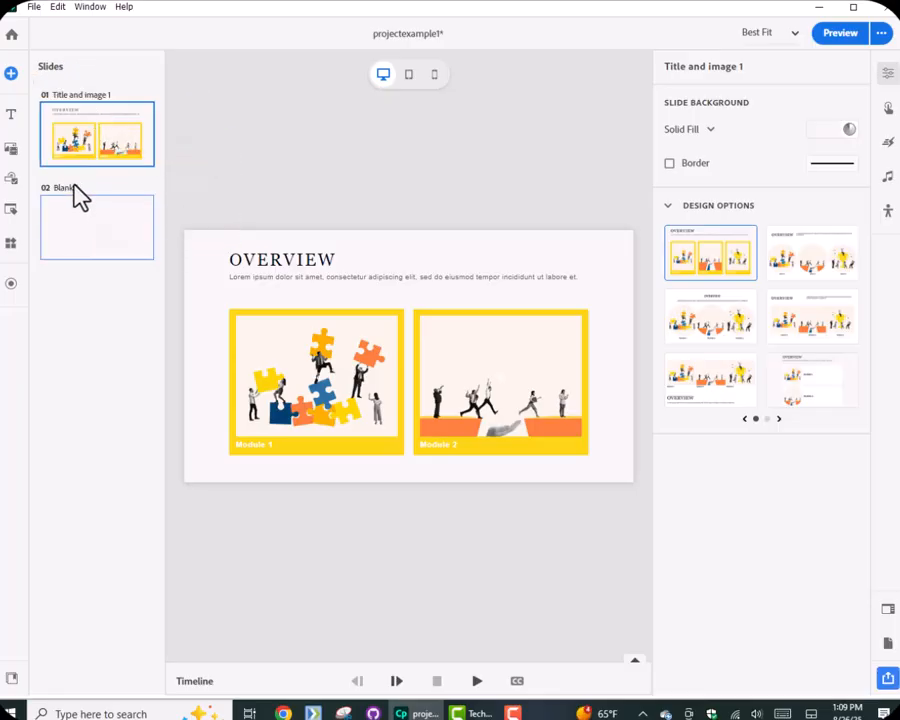
# Step: Rename the first slide to Title
pyautogui.doubleClick(100, 94)
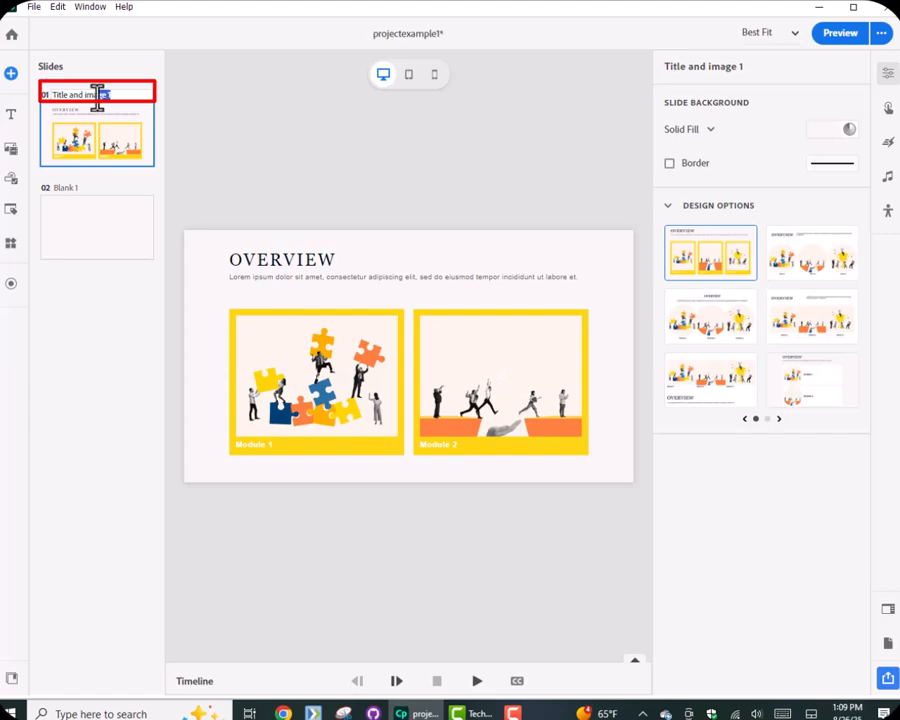
pyautogui.moveTo(102, 94); pyautogui.dragTo(70, 94)
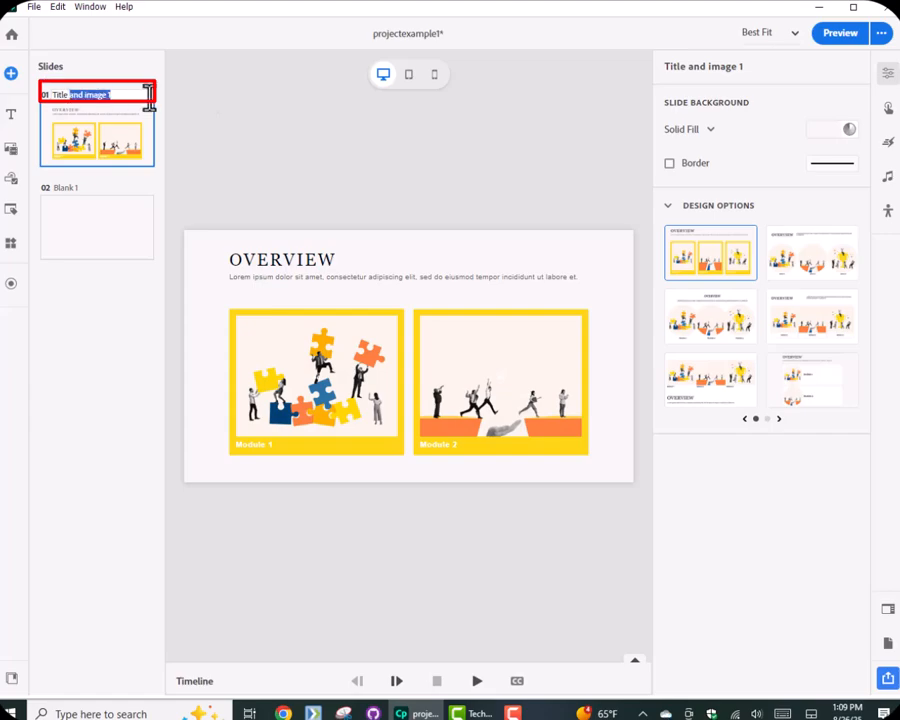
pyautogui.press('BackSpace')
pyautogui.click(105, 210)
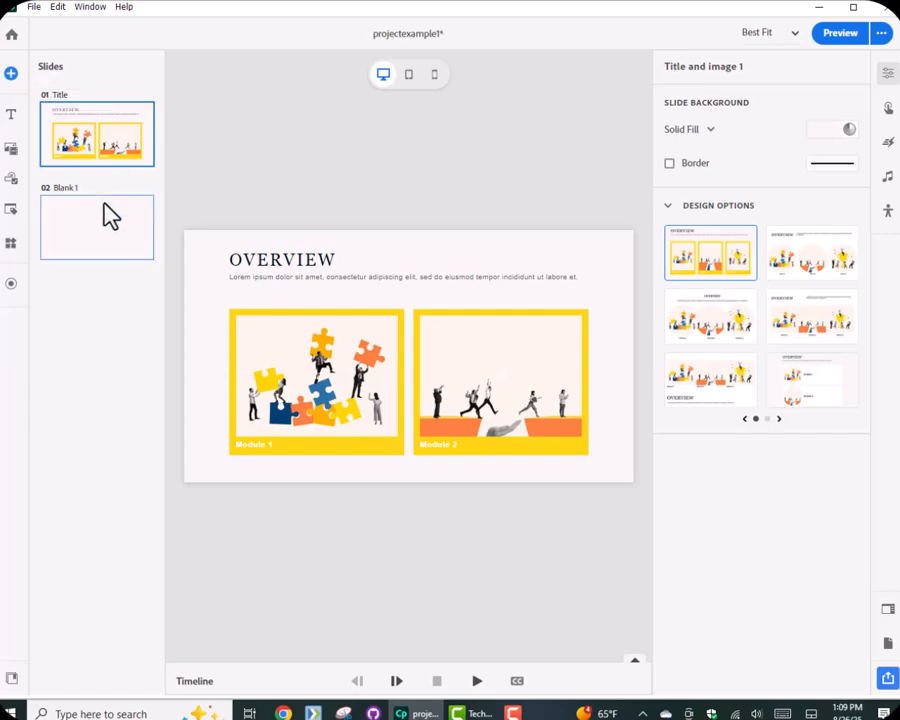
# Step: Rename the blank second slide to Quiz
pyautogui.doubleClick(64, 189)
pyautogui.click(80, 187)
pyautogui.moveTo(78, 189); pyautogui.dragTo(50, 188)
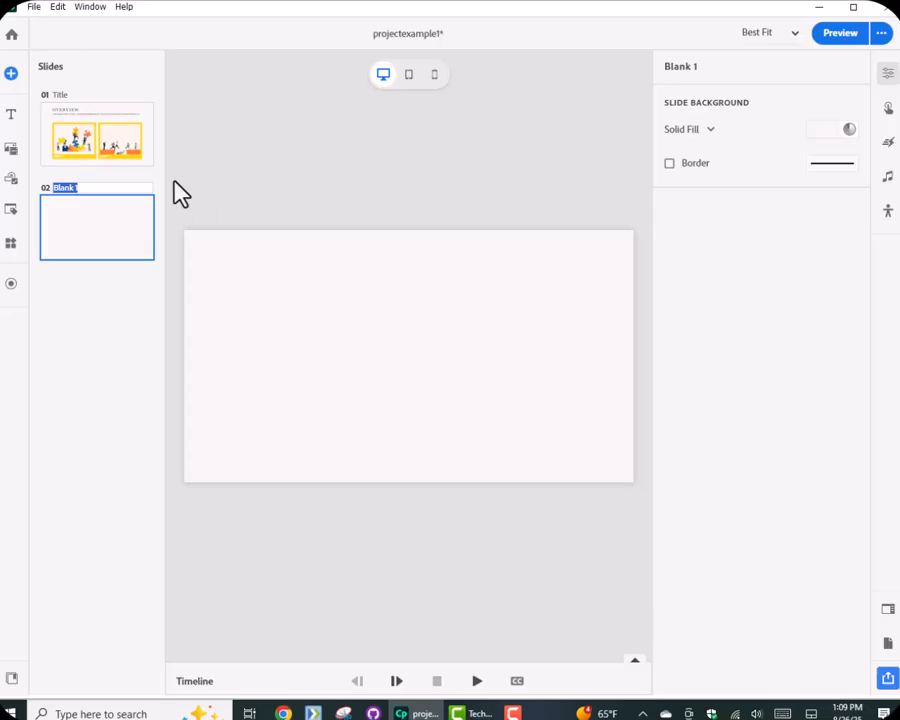
pyautogui.write('Quiz')
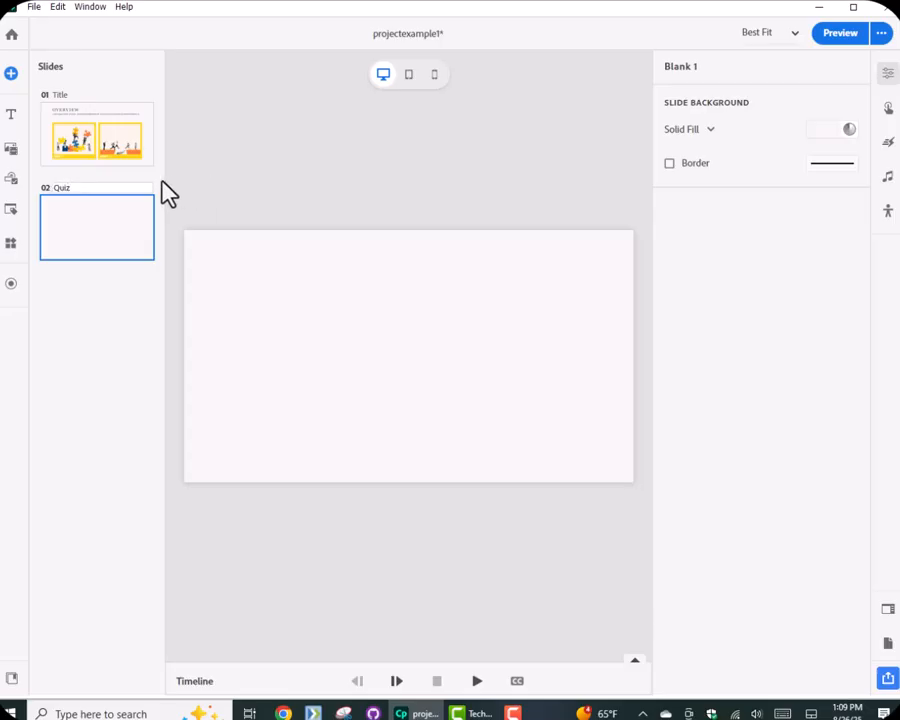
pyautogui.click(89, 164)
pyautogui.click(108, 220)
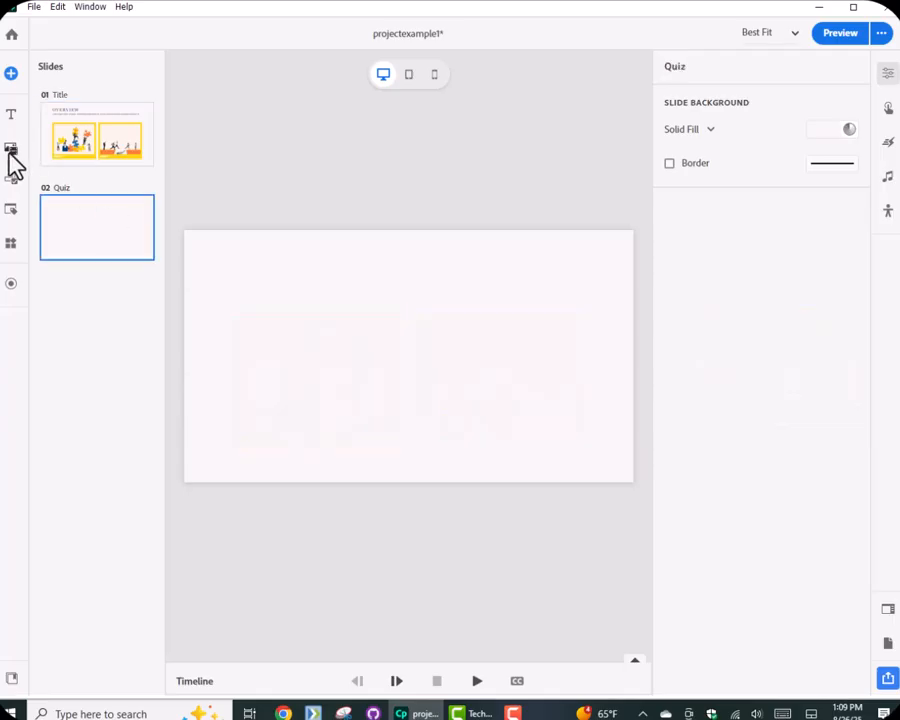
# Step: Examine the available media blocks, interactive components, branding blocks and widgets for the blank slide
pyautogui.click(10, 152)
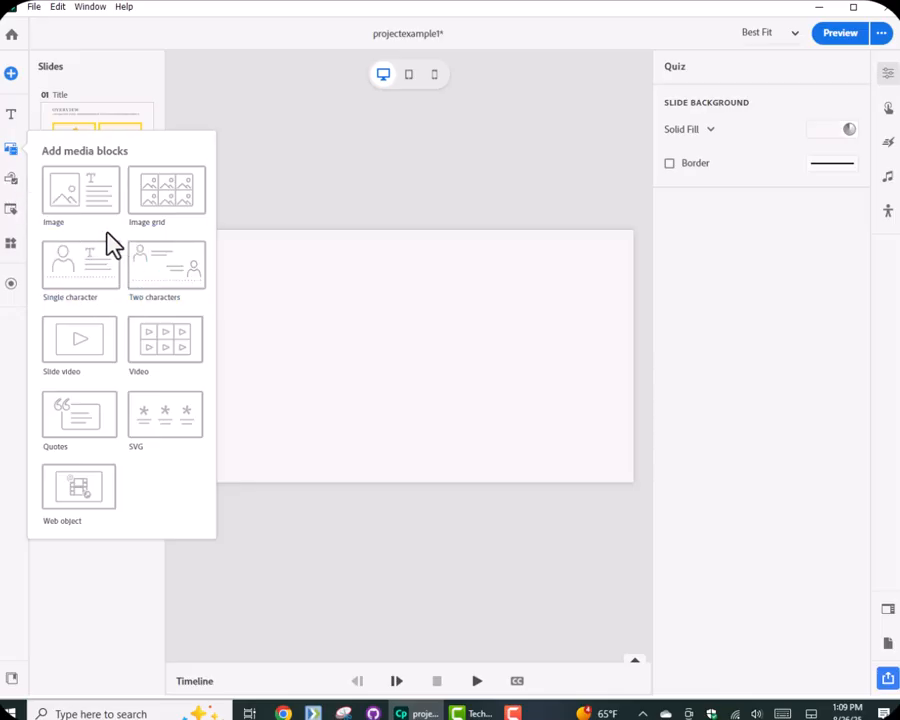
pyautogui.click(12, 185)
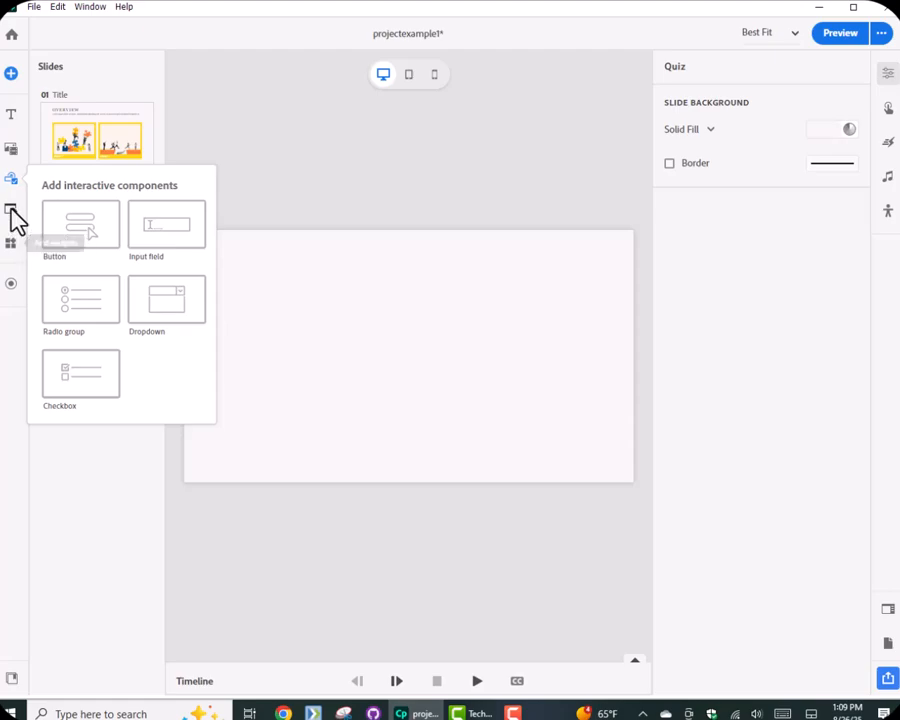
pyautogui.click(11, 210)
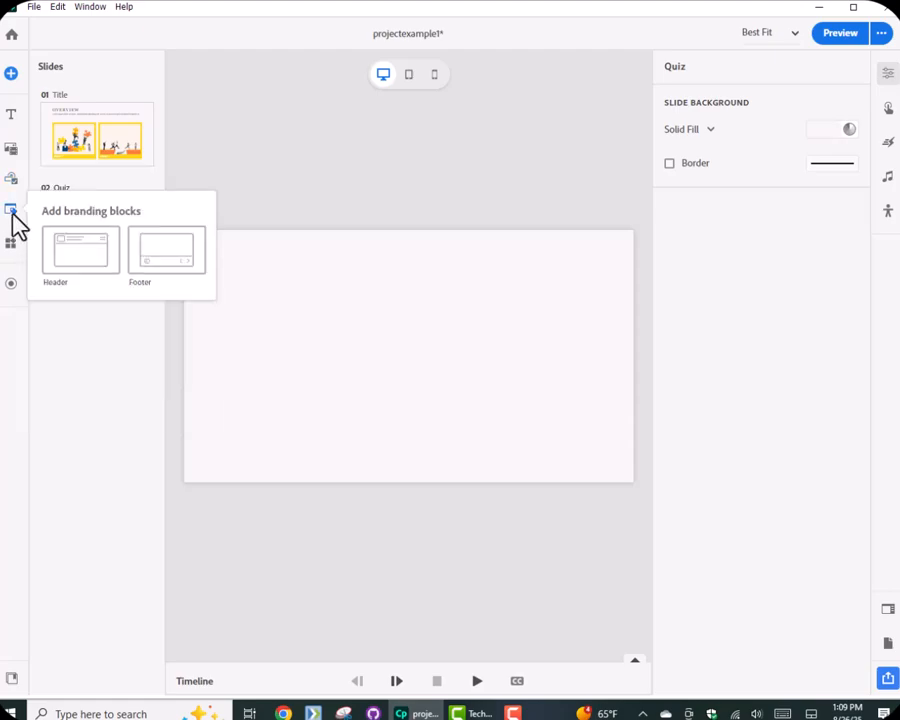
pyautogui.click(13, 246)
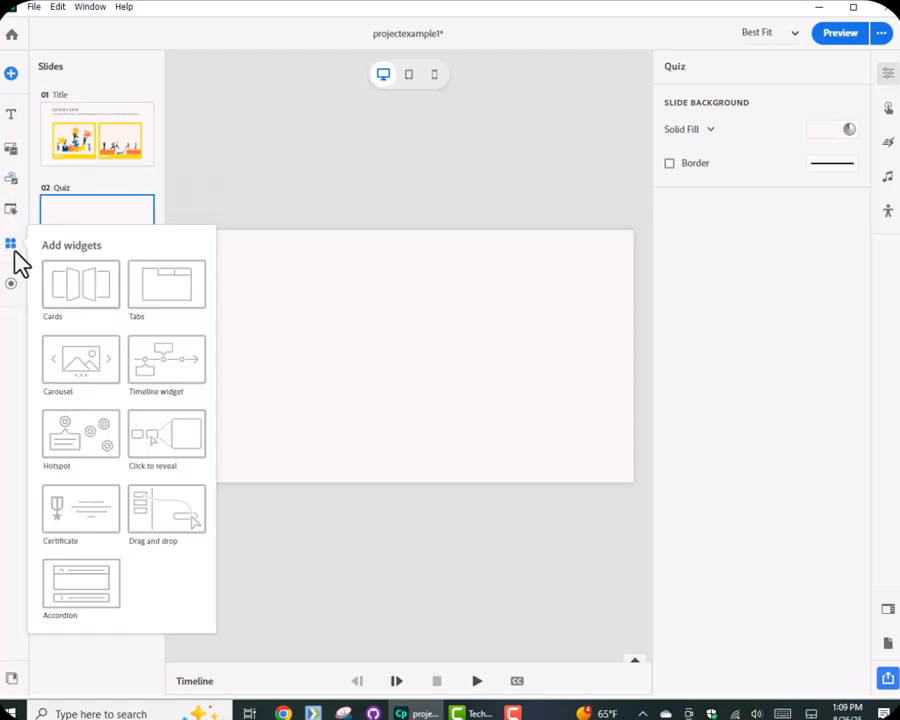
pyautogui.click(11, 178)
pyautogui.click(13, 150)
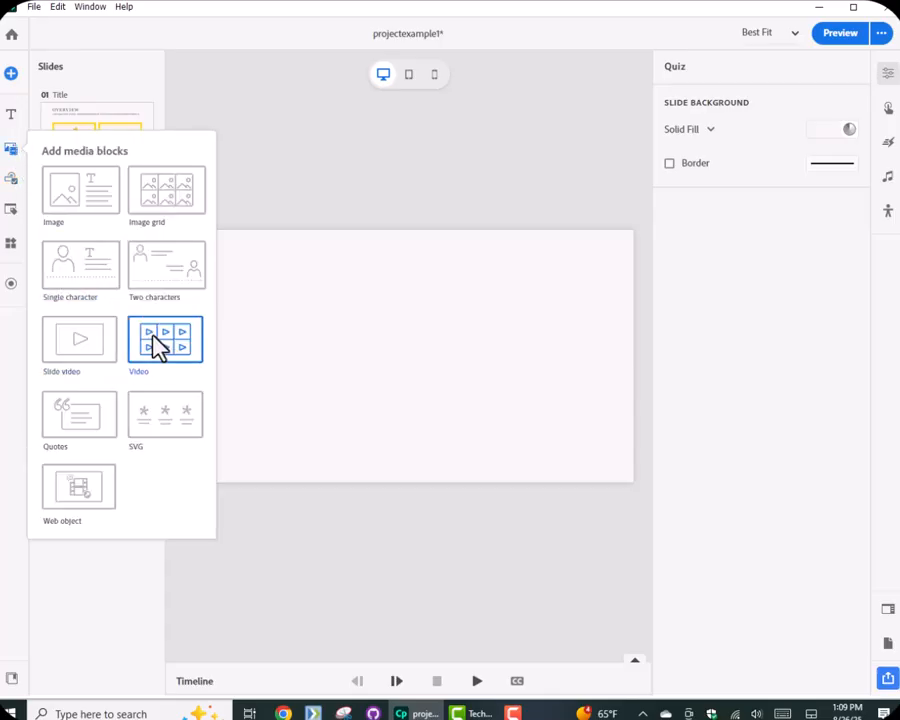
pyautogui.click(332, 322)
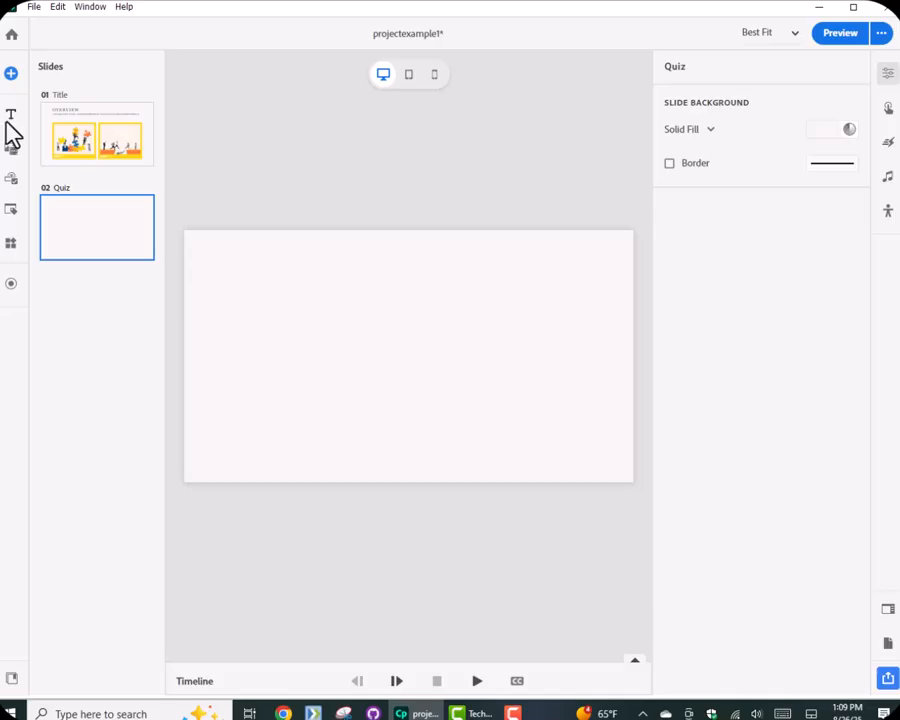
# Step: Add a Multiple choice question slide after the blank second slide
pyautogui.click(12, 76)
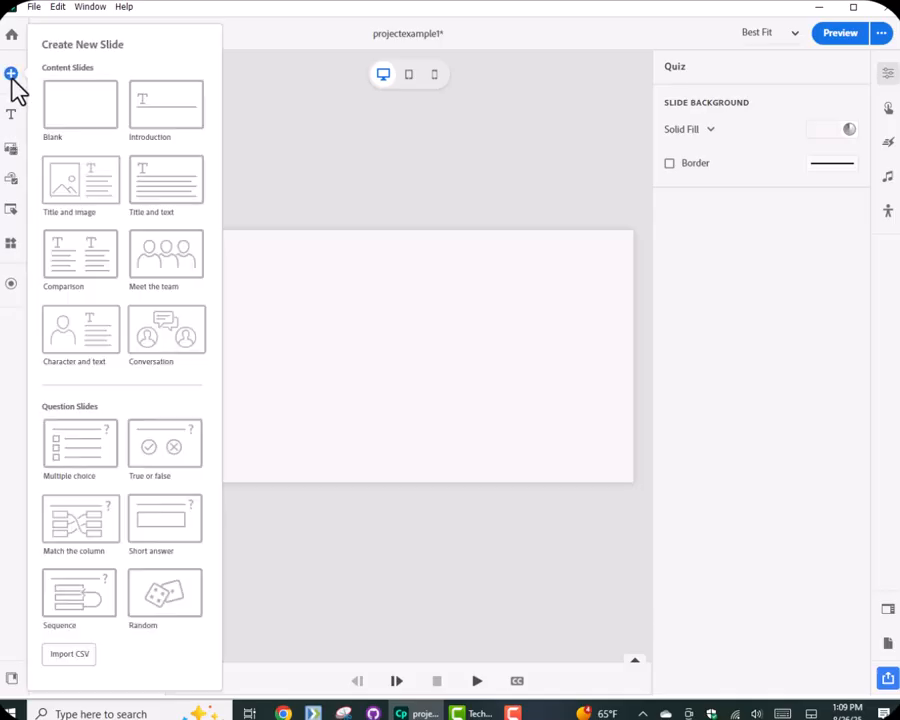
pyautogui.scroll(-1, 137, 462)
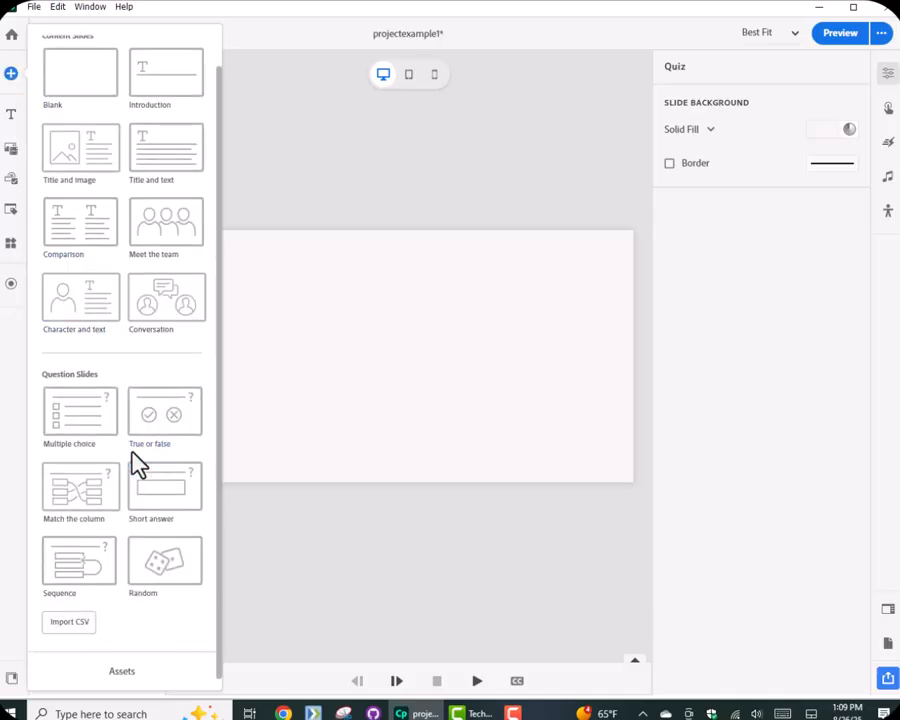
pyautogui.click(89, 423)
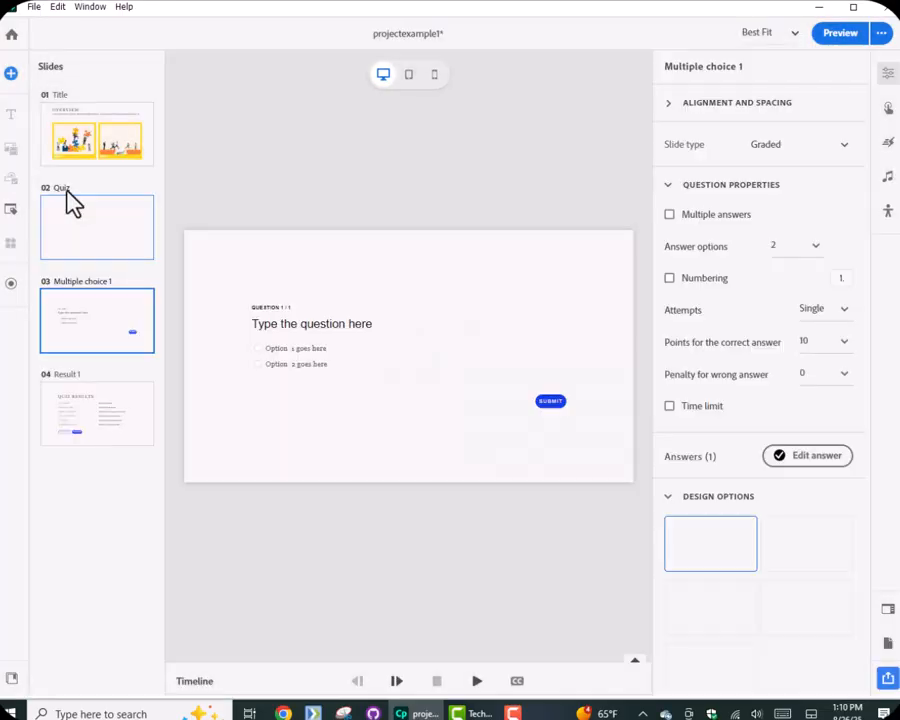
# Step: Rename the second slide to Character
pyautogui.click(66, 200)
pyautogui.doubleClick(62, 188)
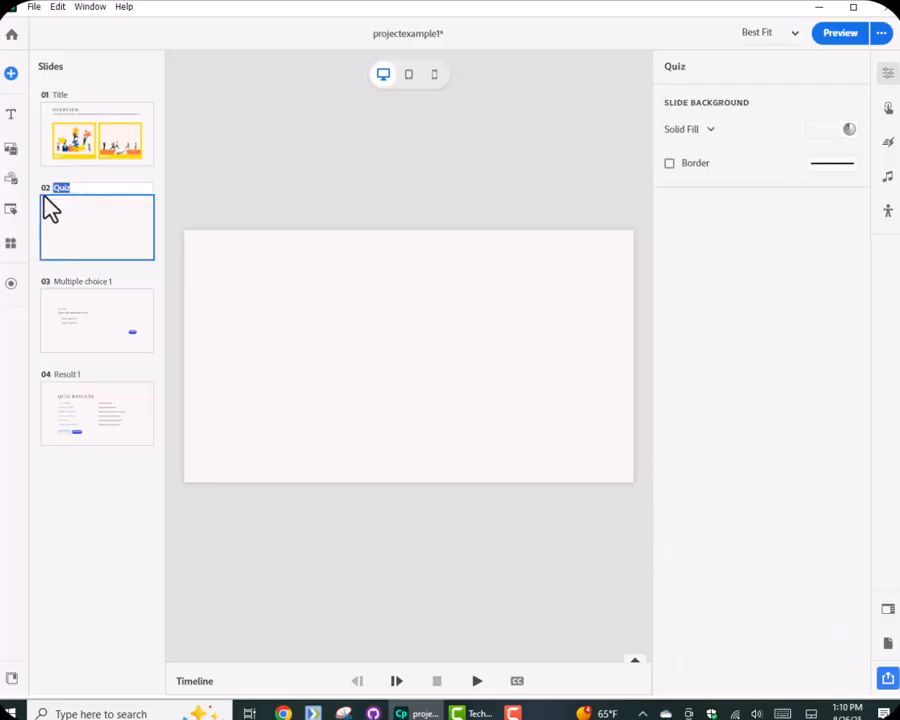
pyautogui.write('Character')
# Step: Insert a Single character block on the Character slide and stretch it down to fill the slide's full height
pyautogui.click(12, 149)
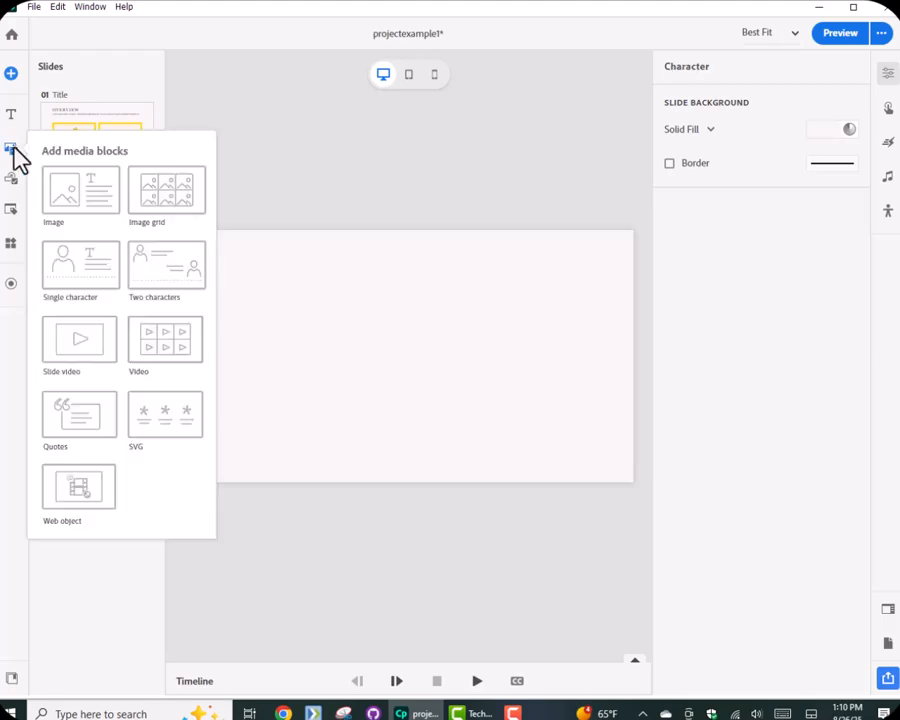
pyautogui.click(82, 270)
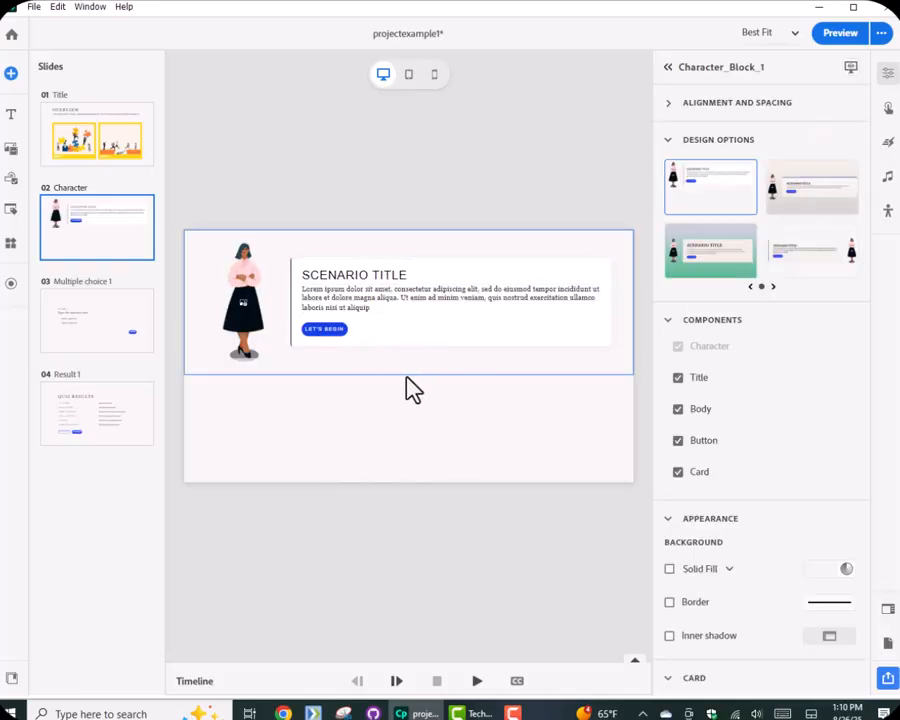
pyautogui.moveTo(406, 375); pyautogui.dragTo(416, 478)
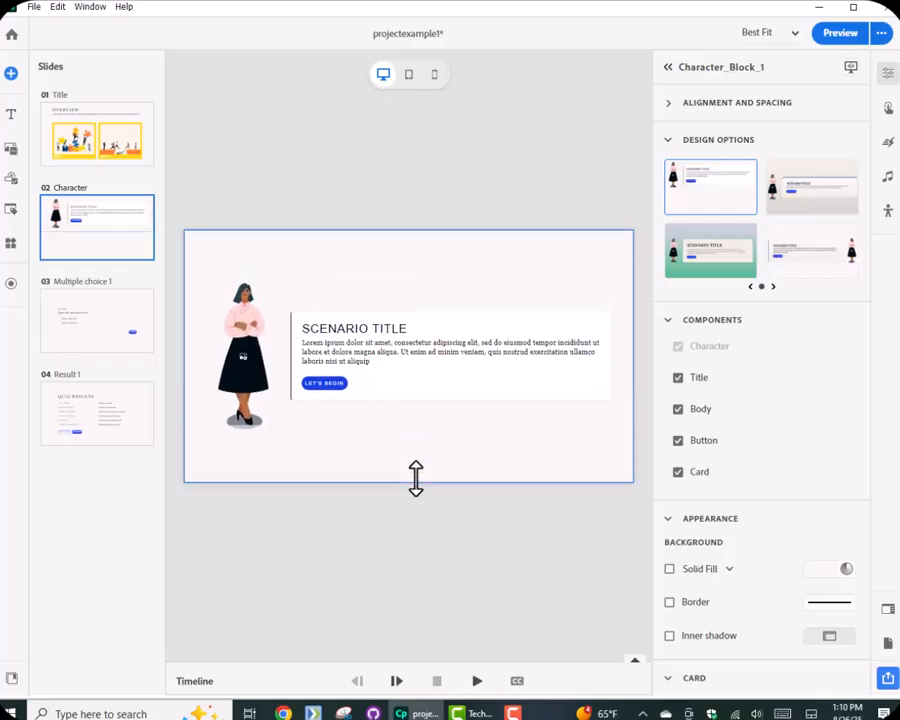
# Step: Replace the placeholder question on the multiple choice slide with "What is the color of Water?"
pyautogui.click(105, 320)
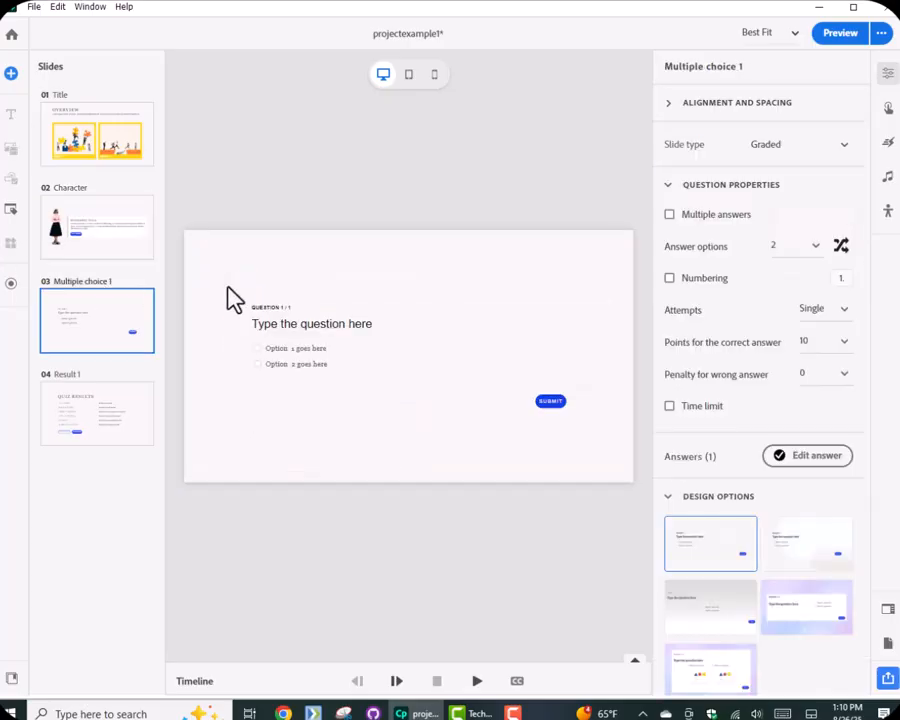
pyautogui.click(325, 335)
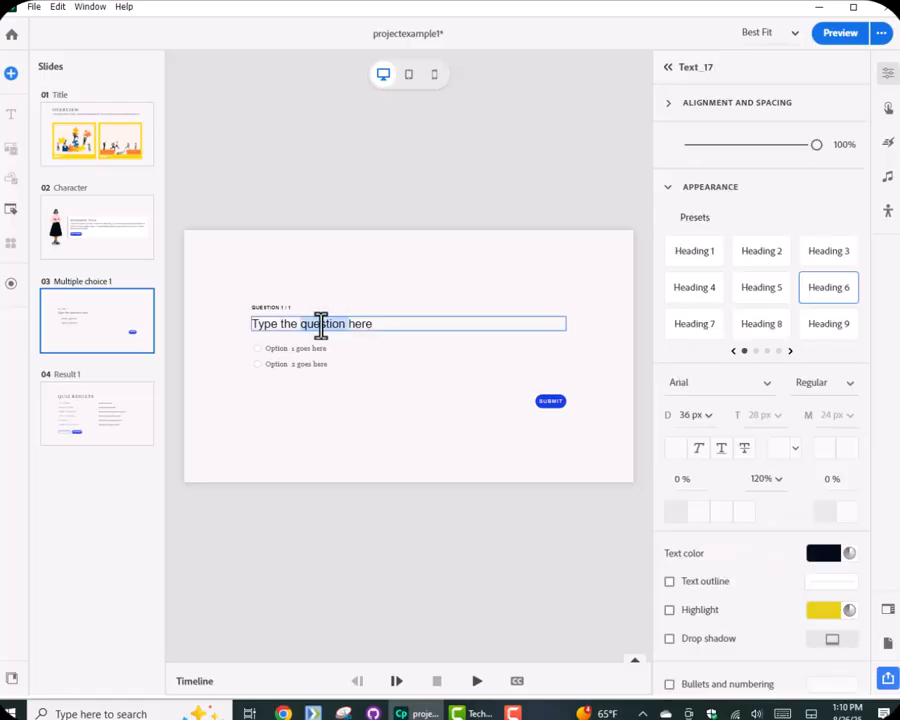
pyautogui.doubleClick(320, 324)
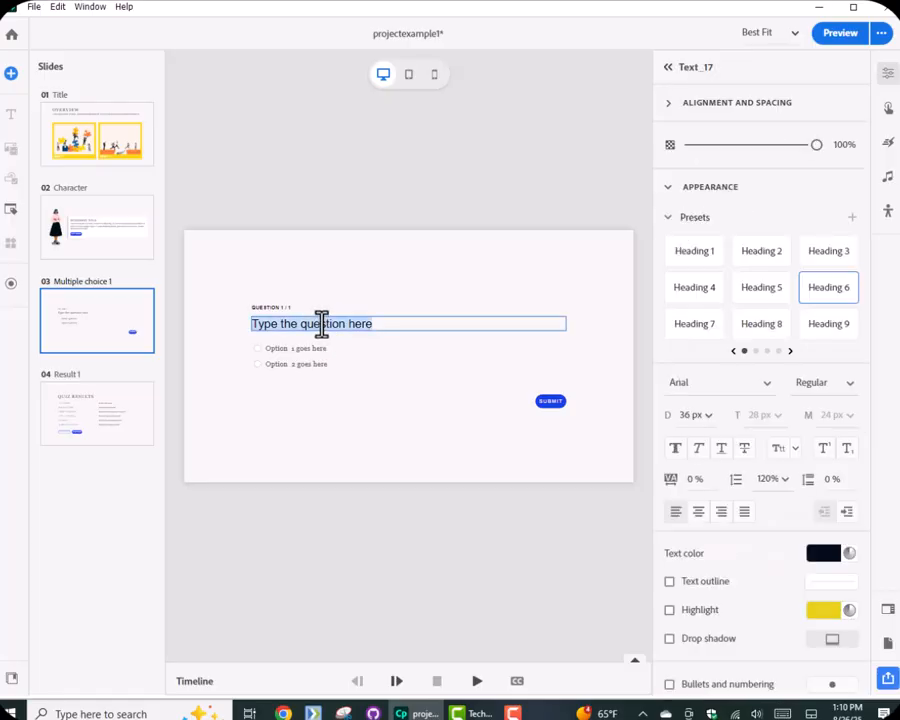
pyautogui.write('Wh')
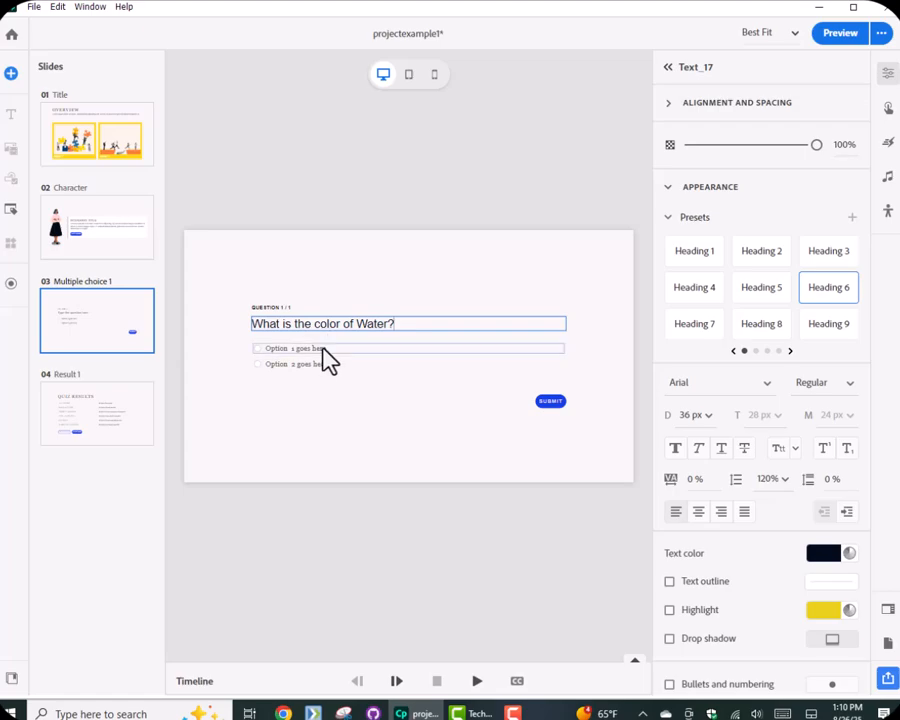
# Step: Edit the multiple choice question's answer so that the second option is the correct one
pyautogui.click(321, 348)
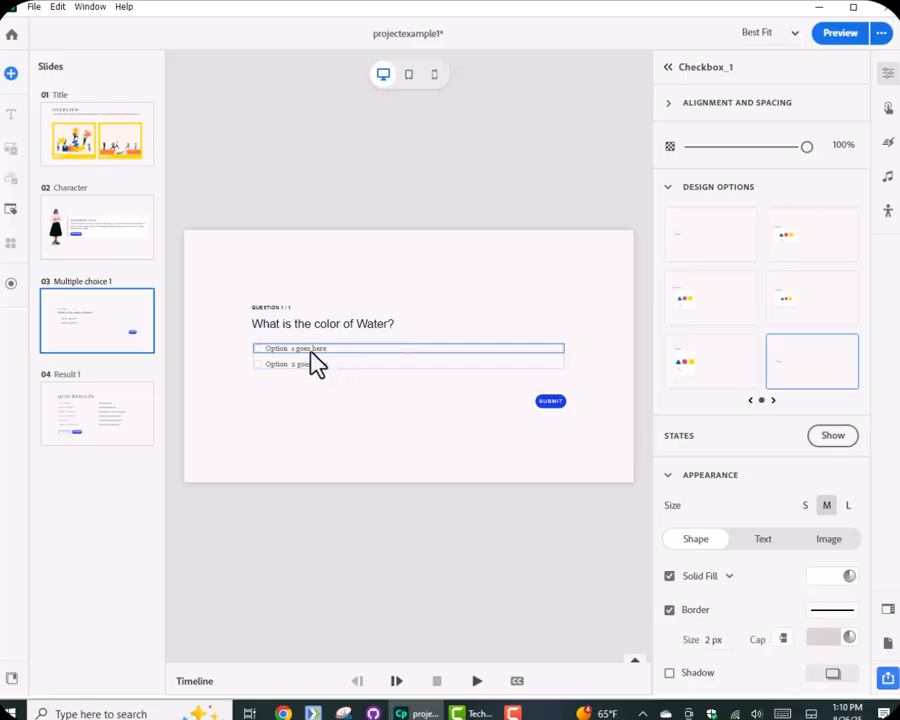
pyautogui.click(318, 362)
pyautogui.click(318, 352)
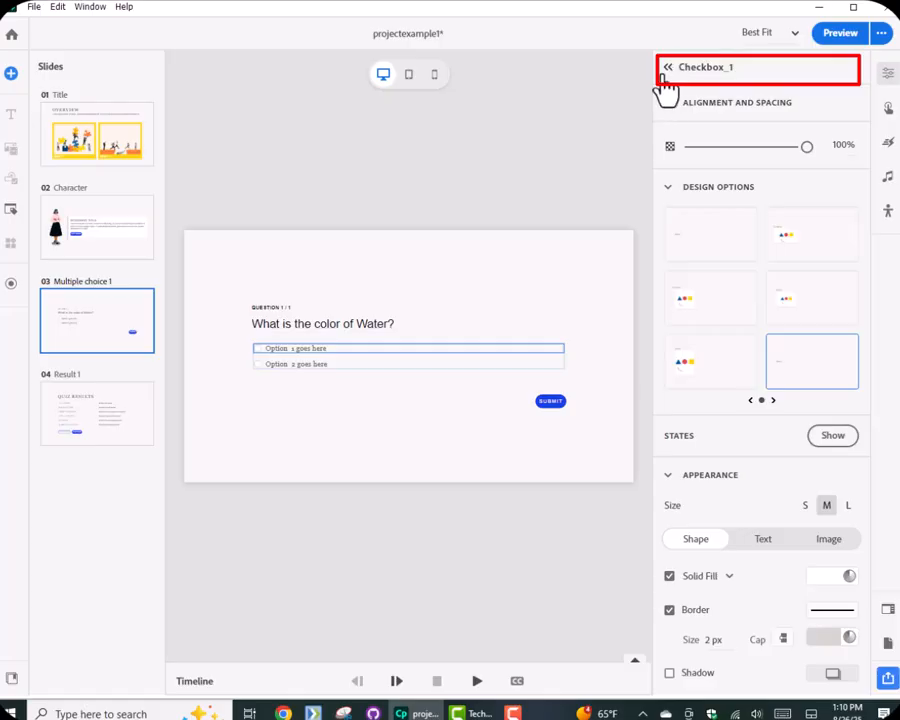
pyautogui.click(664, 76)
pyautogui.click(326, 350)
pyautogui.click(666, 72)
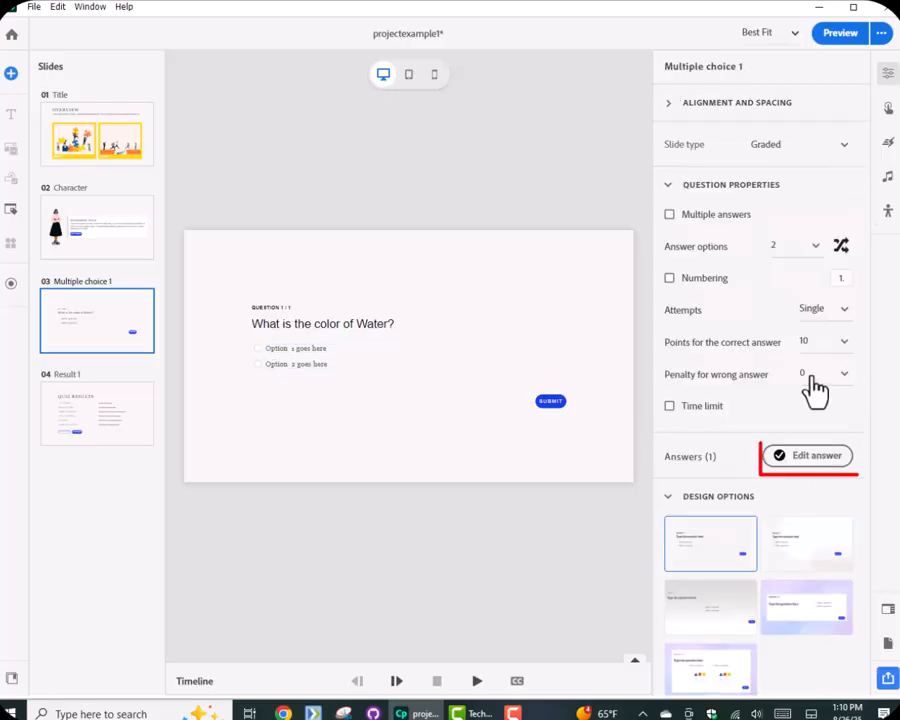
pyautogui.click(802, 458)
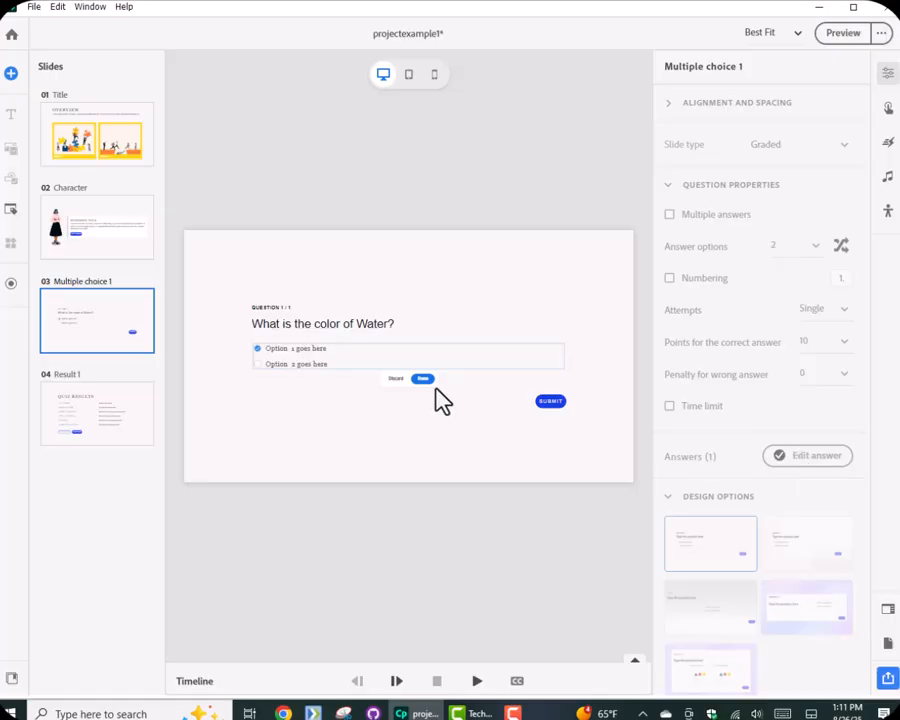
pyautogui.click(258, 364)
pyautogui.click(422, 379)
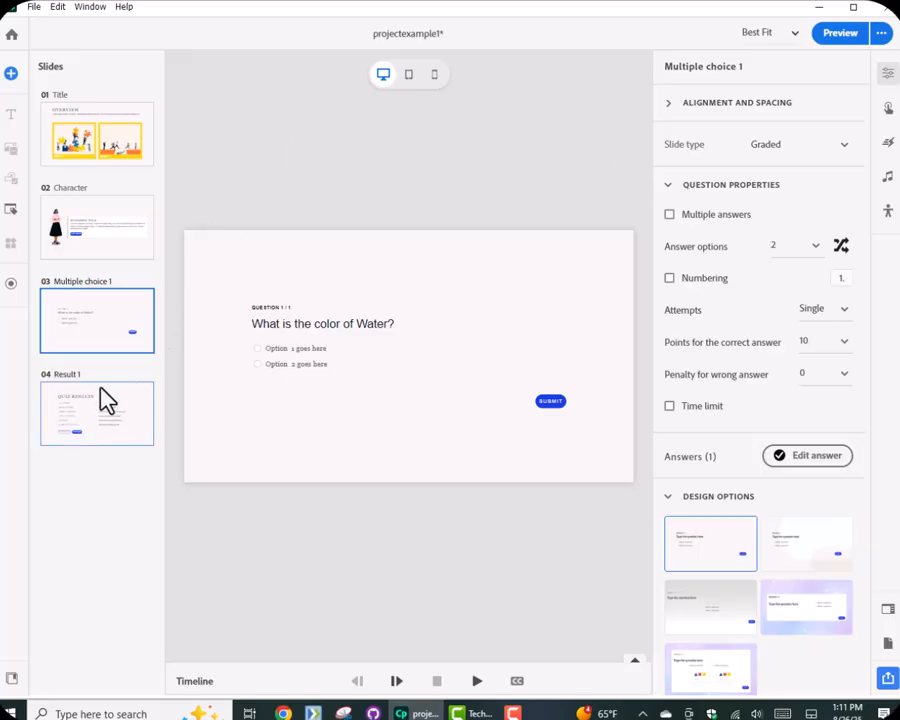
# Step: Review the Title, Character and Multiple choice slides and the properties of the Let's Begin button and its character block
pyautogui.click(96, 252)
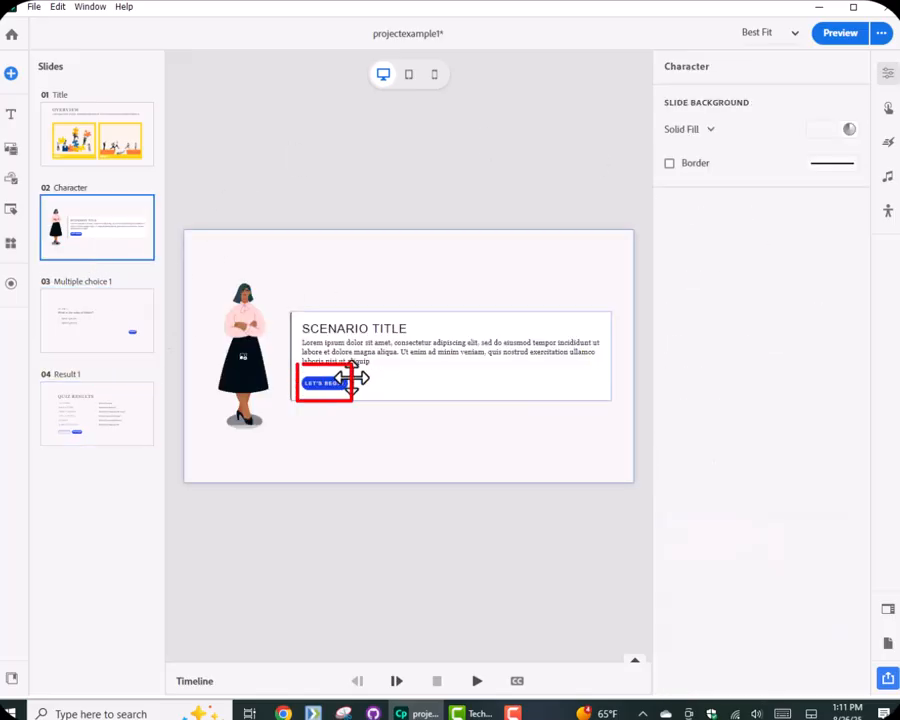
pyautogui.click(127, 342)
pyautogui.click(97, 238)
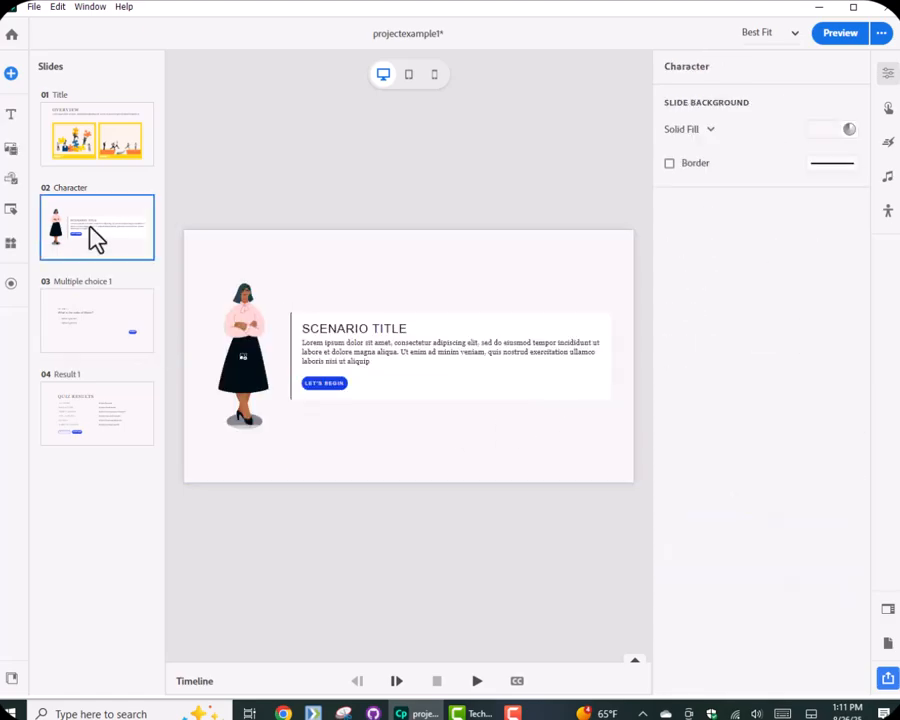
pyautogui.click(100, 145)
pyautogui.click(108, 208)
pyautogui.click(328, 384)
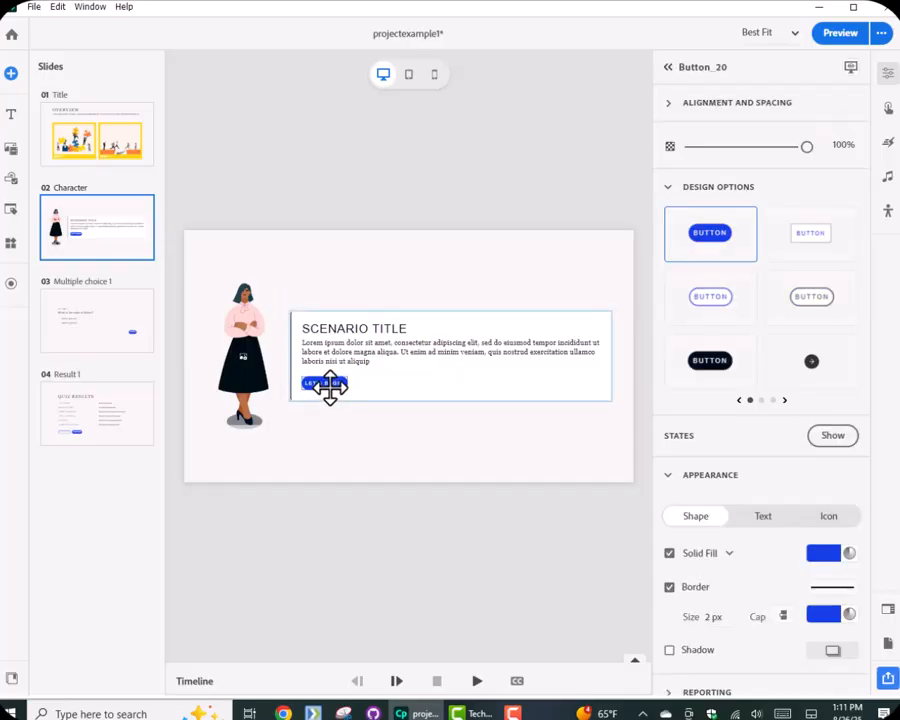
pyautogui.click(669, 68)
pyautogui.click(669, 70)
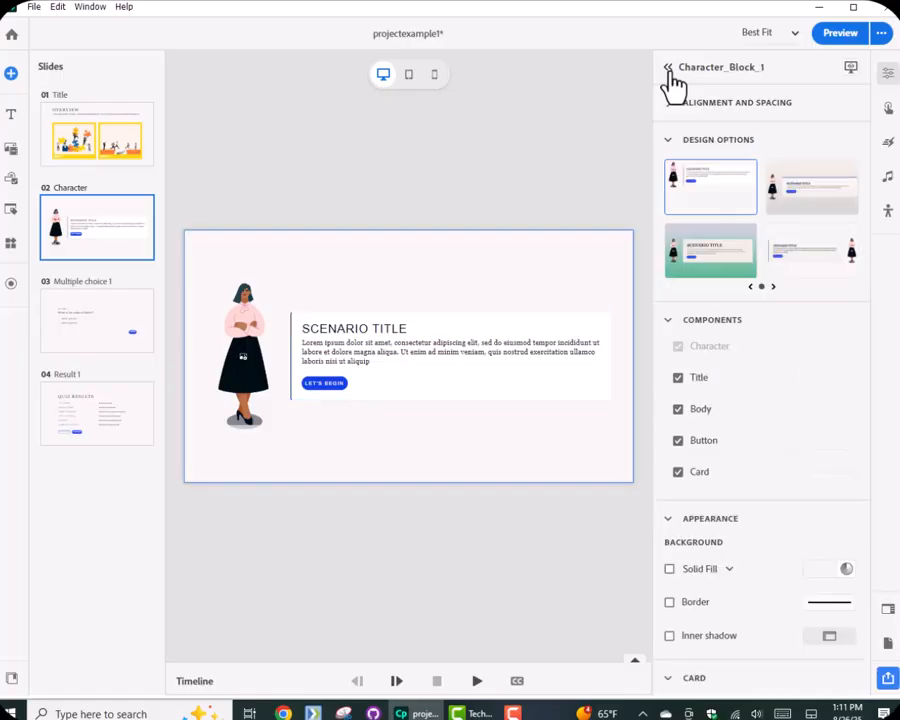
pyautogui.click(669, 70)
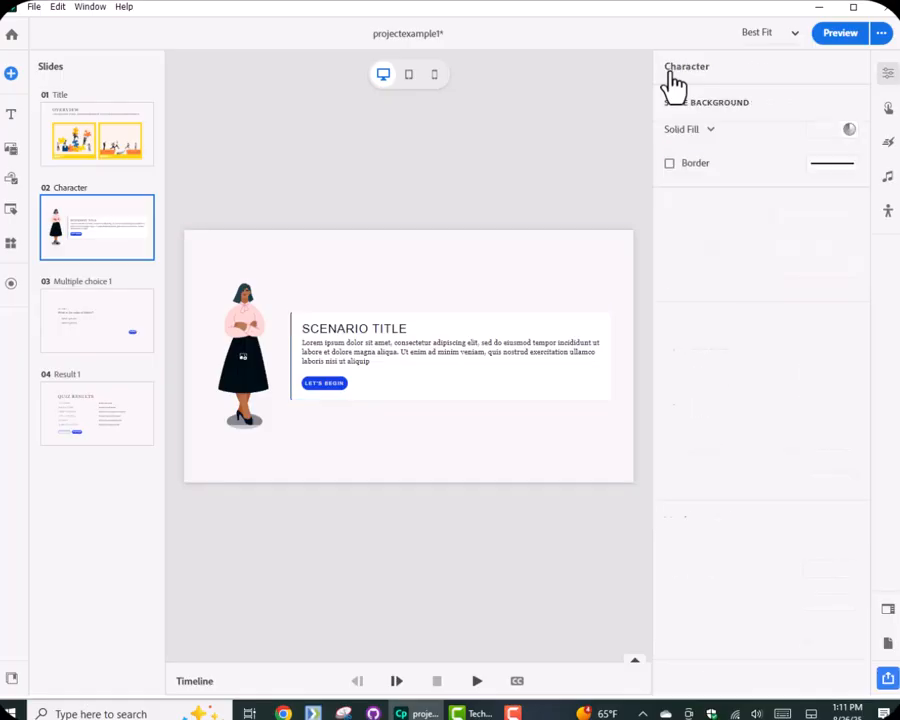
# Step: Set the Let's Begin button's Click/Tap interaction on the Character slide to Go to next slide
pyautogui.click(340, 384)
pyautogui.click(887, 109)
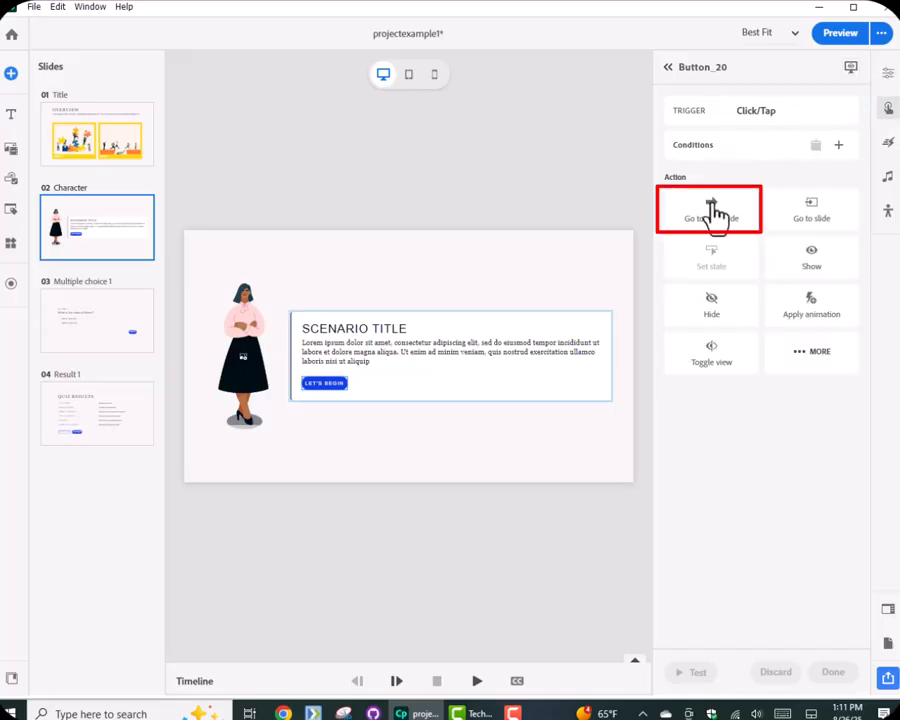
pyautogui.click(713, 212)
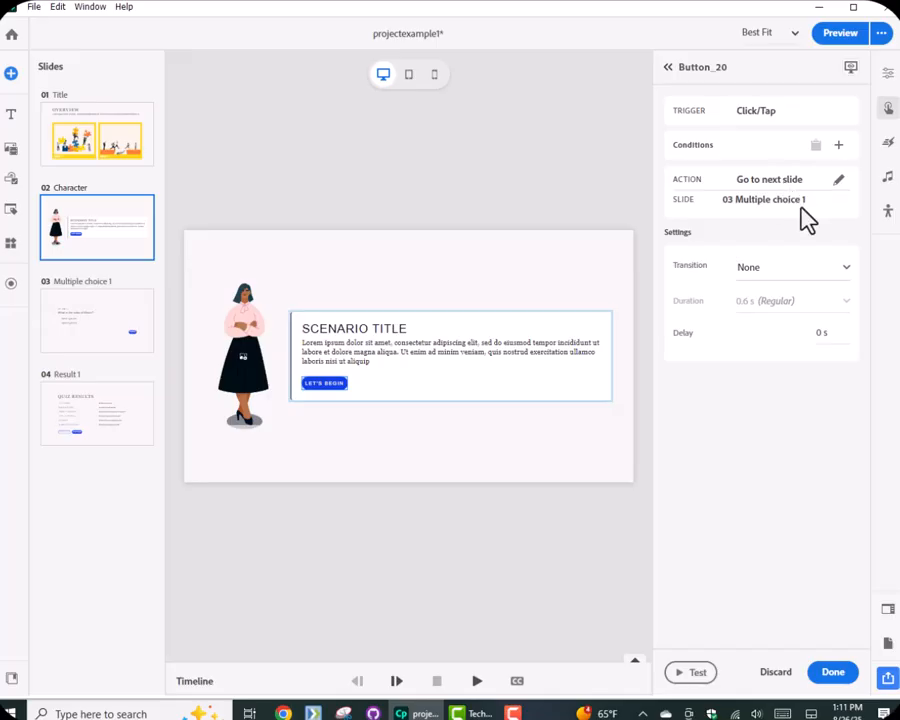
pyautogui.click(838, 181)
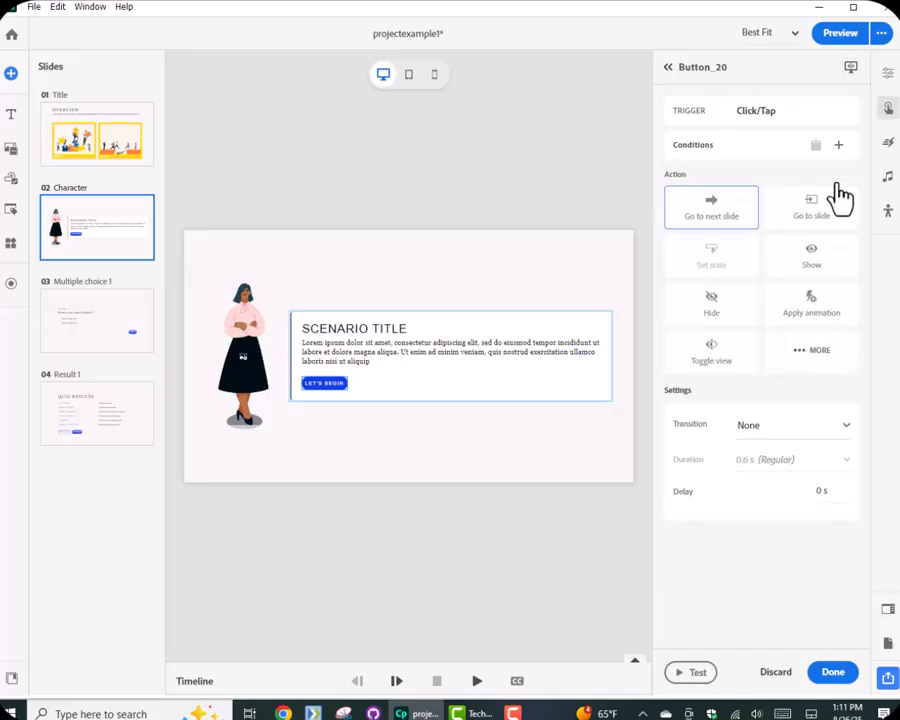
pyautogui.click(708, 212)
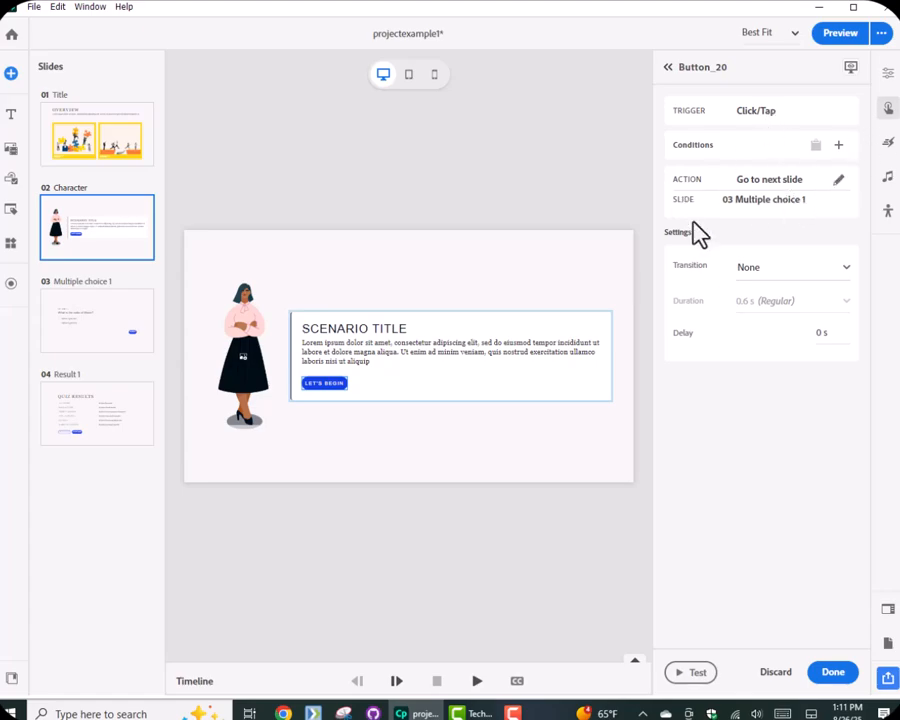
# Step: Examine the Submit button's properties and the question's success action on the multiple choice slide
pyautogui.click(115, 343)
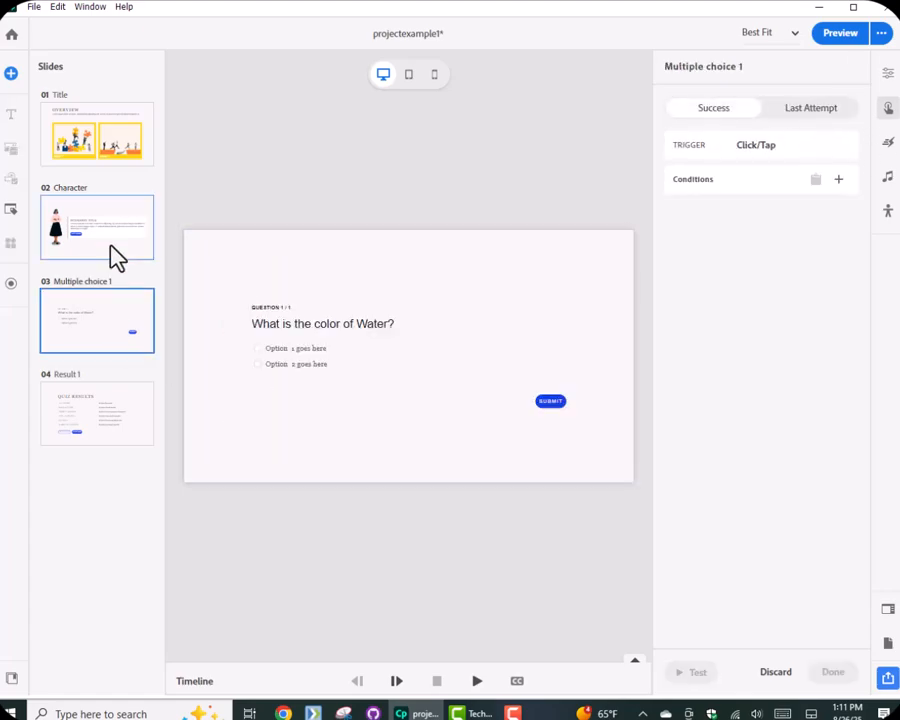
pyautogui.click(549, 401)
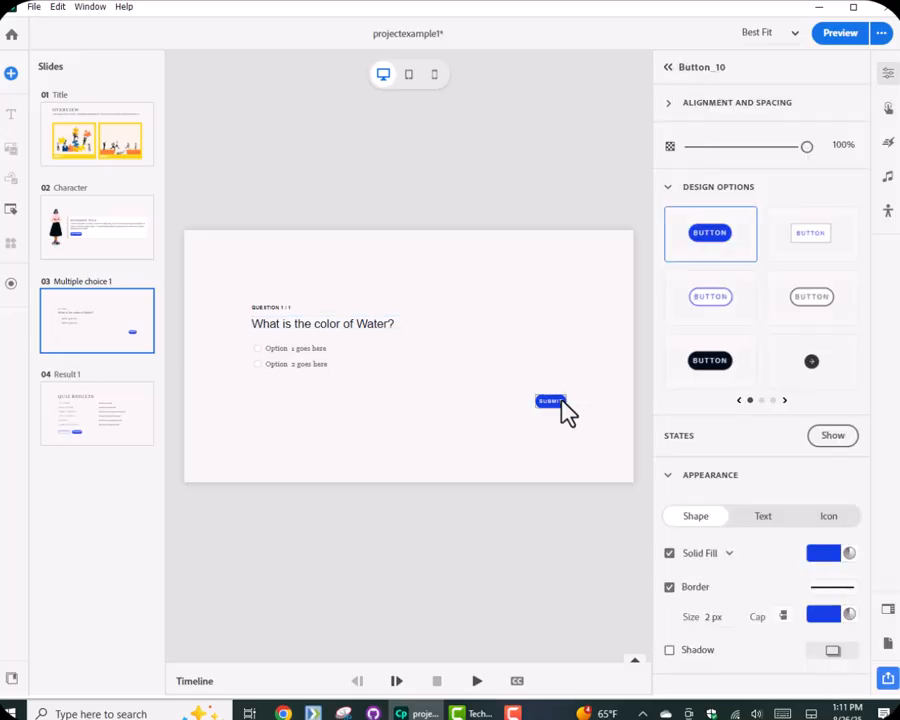
pyautogui.click(668, 68)
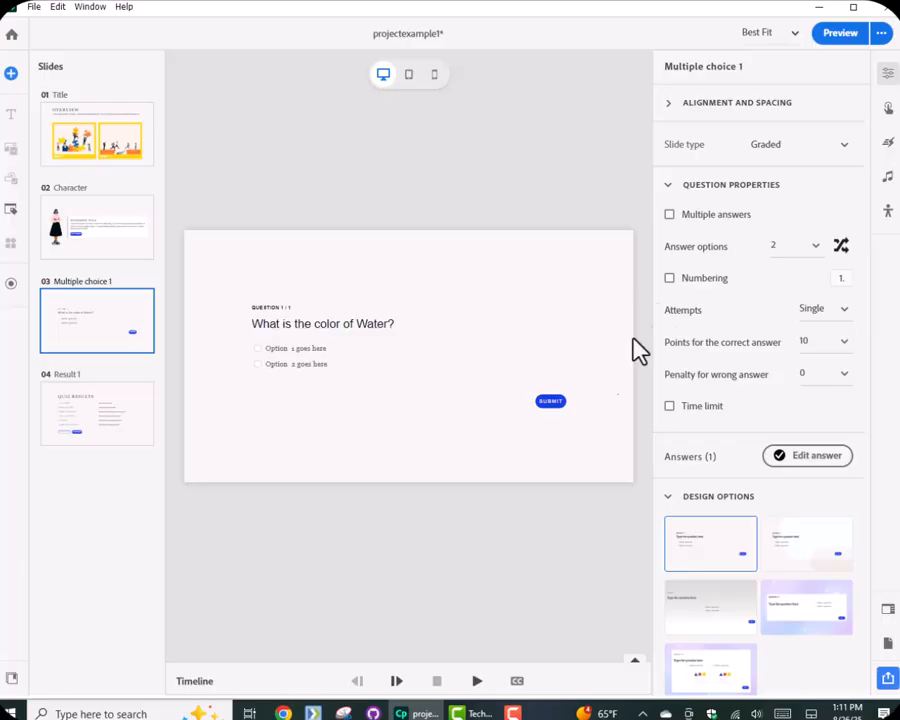
pyautogui.click(563, 401)
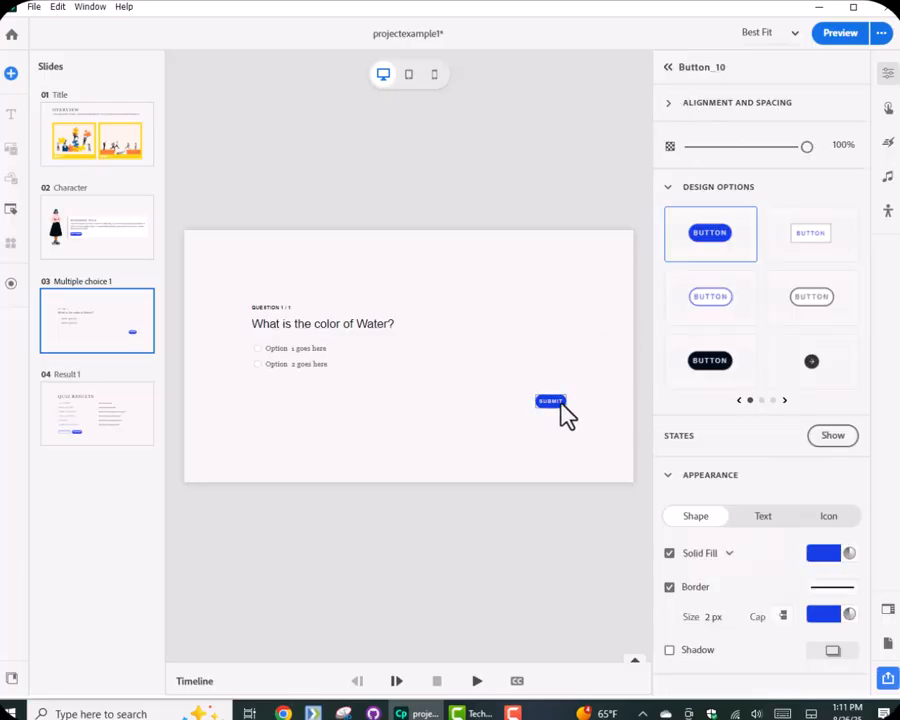
pyautogui.click(668, 68)
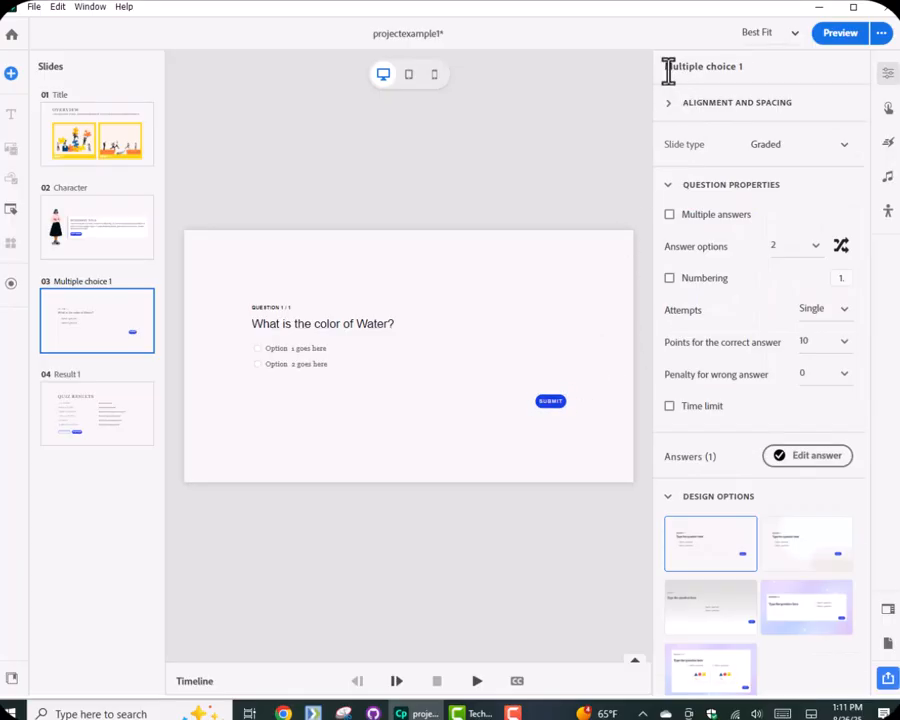
pyautogui.click(888, 108)
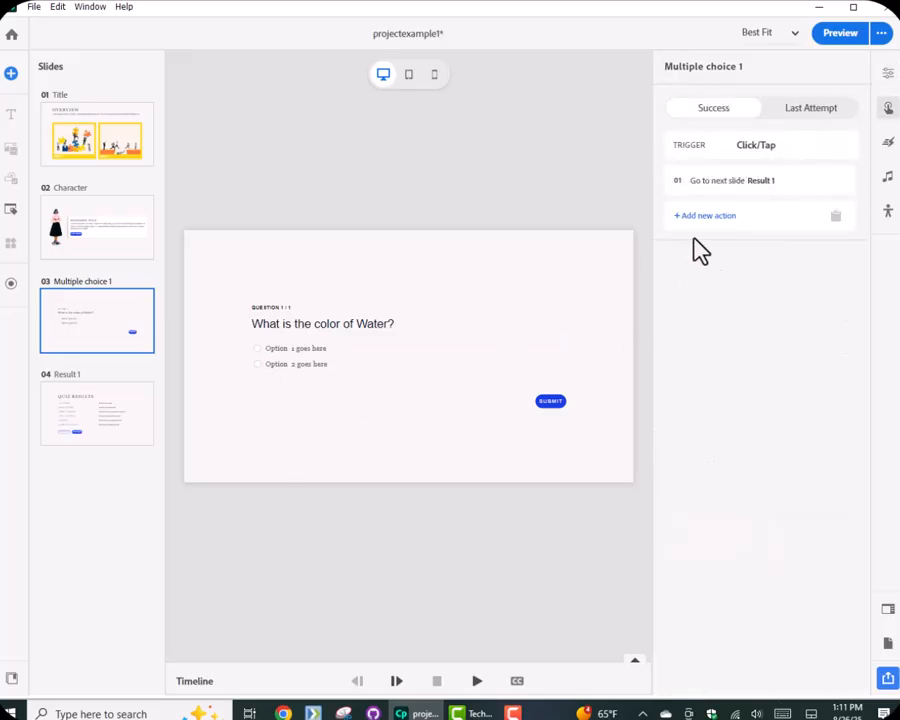
pyautogui.click(812, 182)
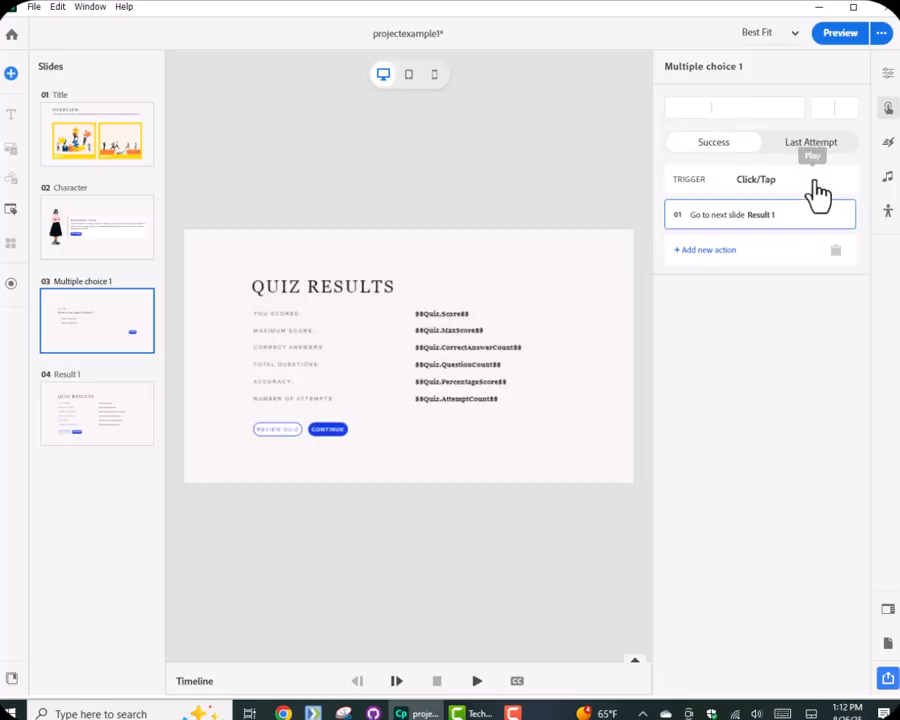
# Step: Add a Button interactive component to the Title slide
pyautogui.click(118, 158)
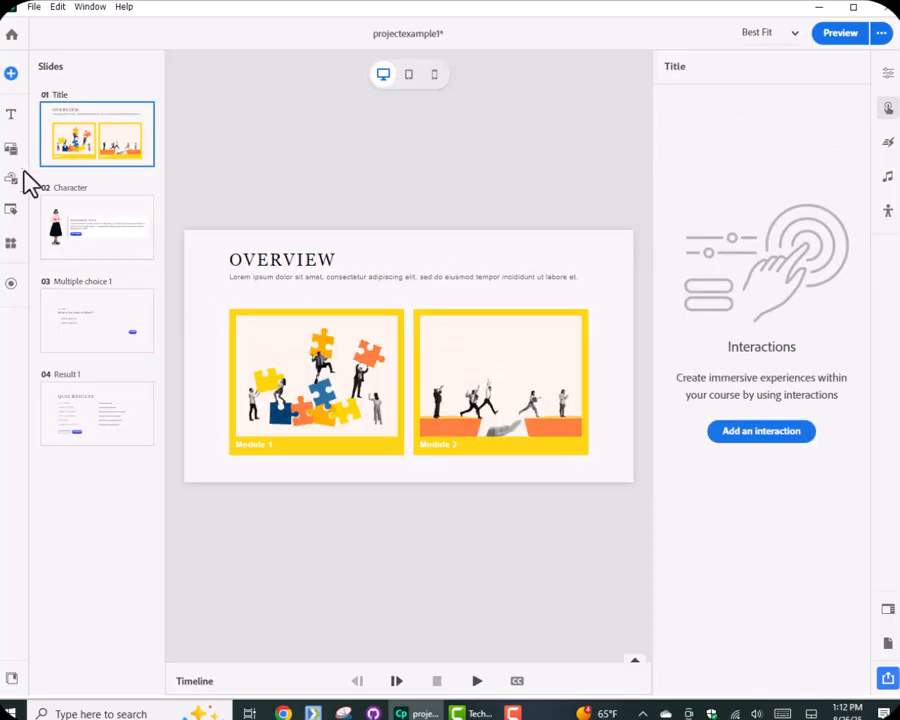
pyautogui.click(12, 150)
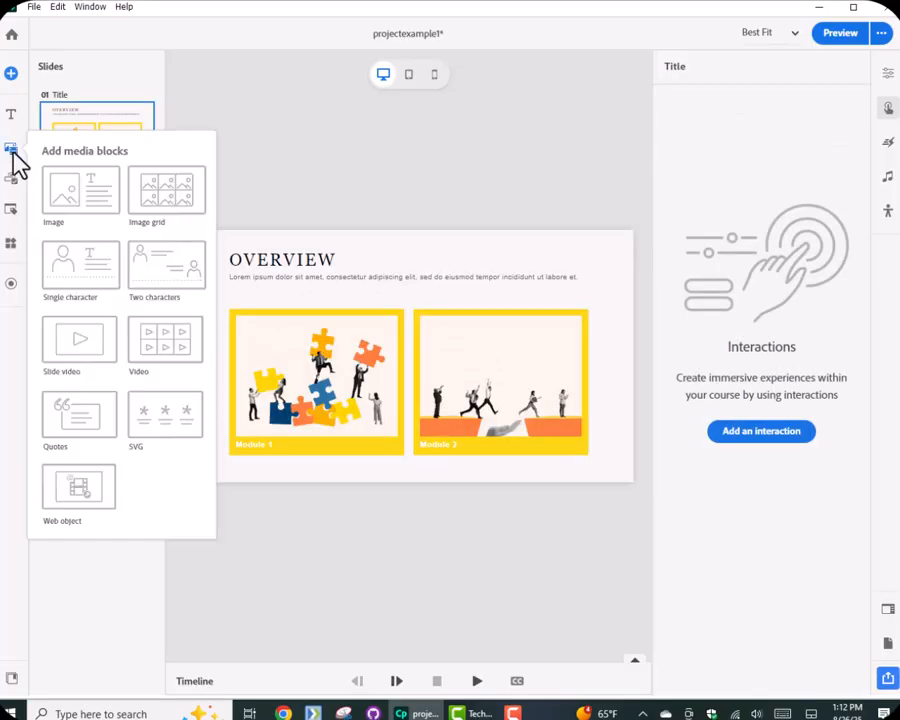
pyautogui.click(10, 182)
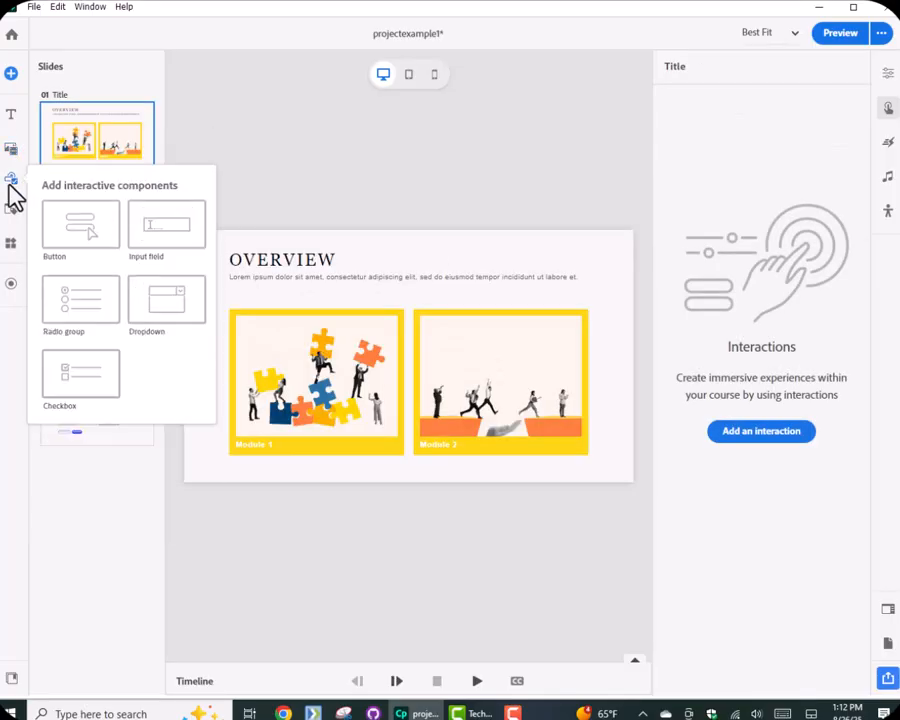
pyautogui.click(95, 227)
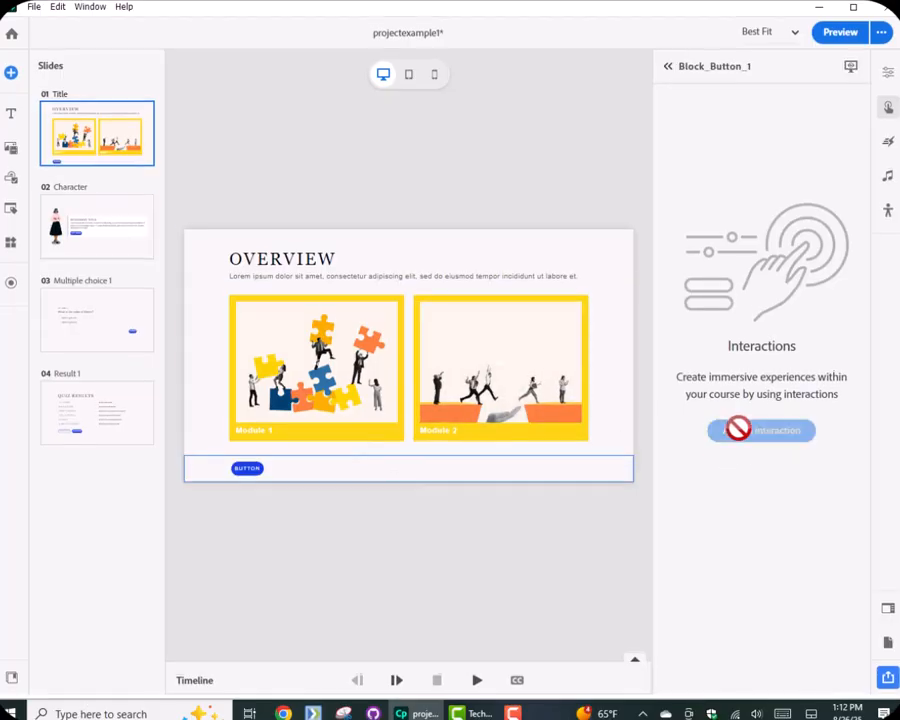
# Step: Check the interaction actions and entrance animations available for the new button on the Title slide
pyautogui.click(257, 466)
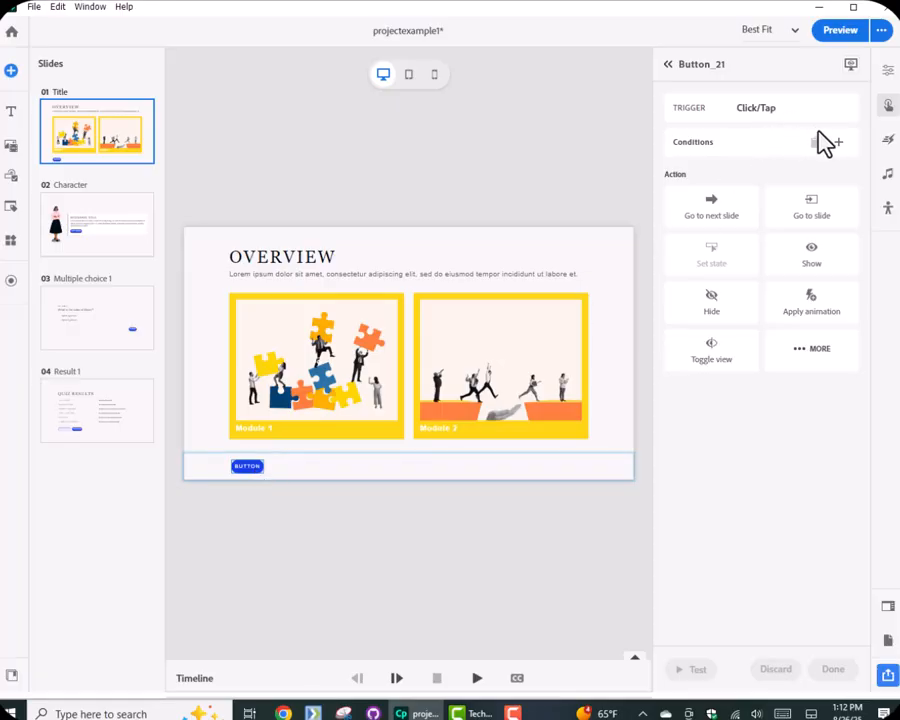
pyautogui.click(887, 143)
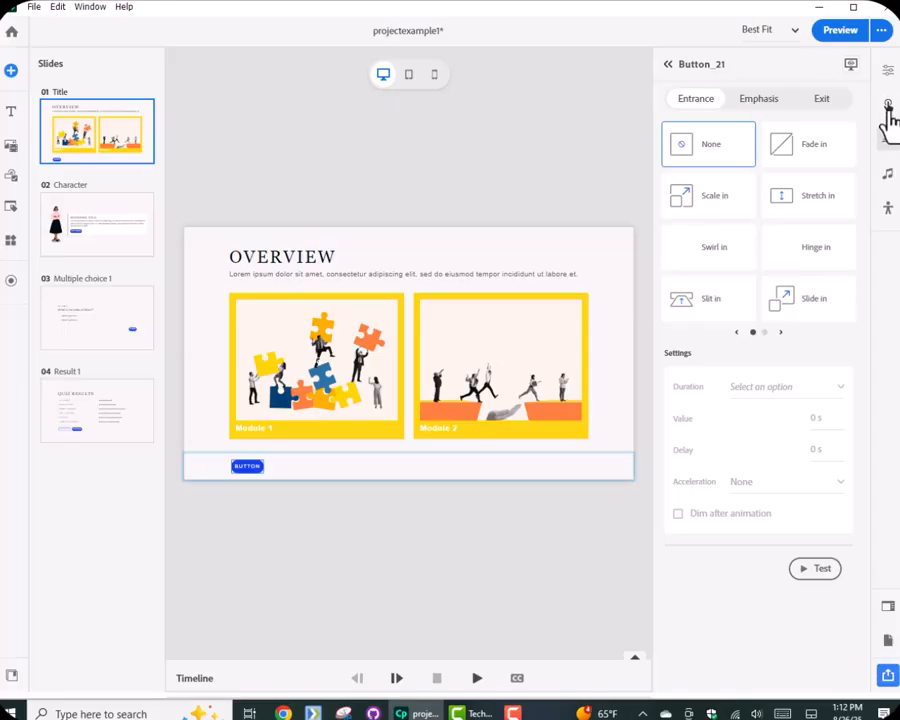
pyautogui.click(889, 107)
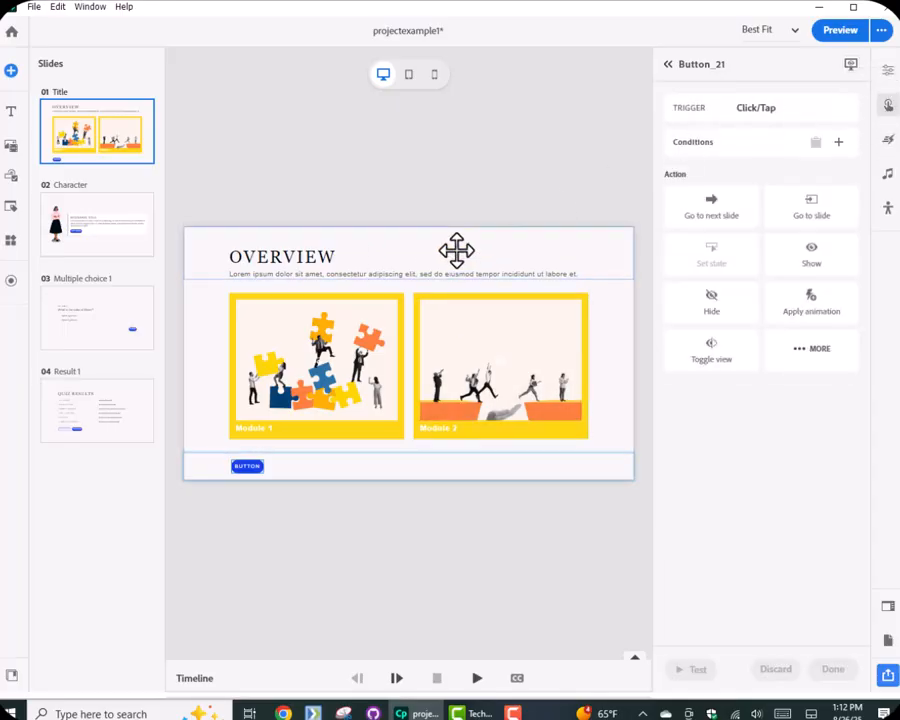
# Step: Save the project under the name projectexample1 as a Captivate file in the Desktop folder
pyautogui.click(35, 8)
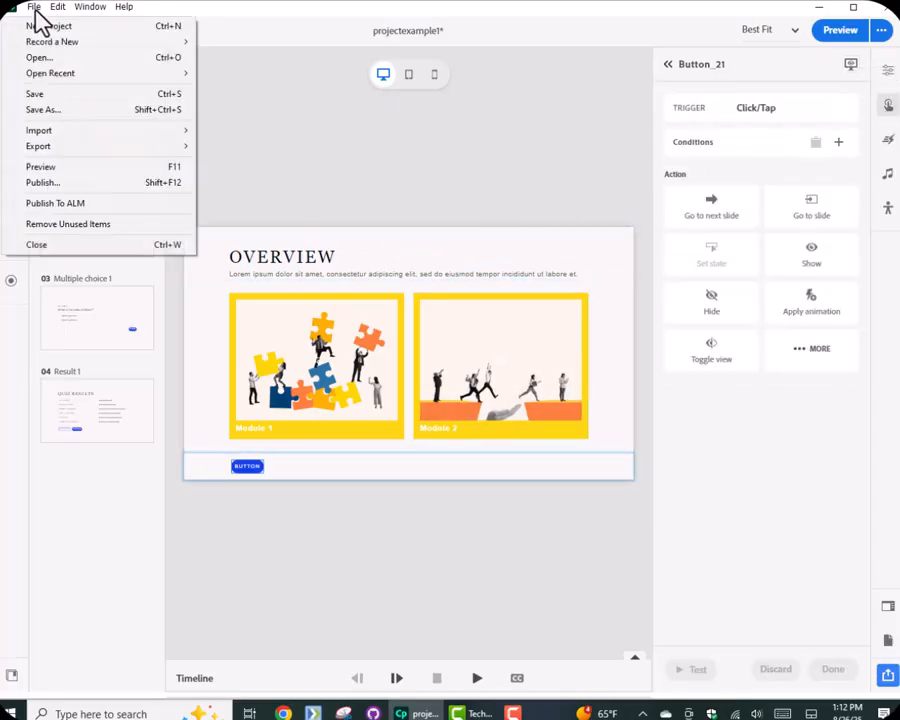
pyautogui.click(70, 110)
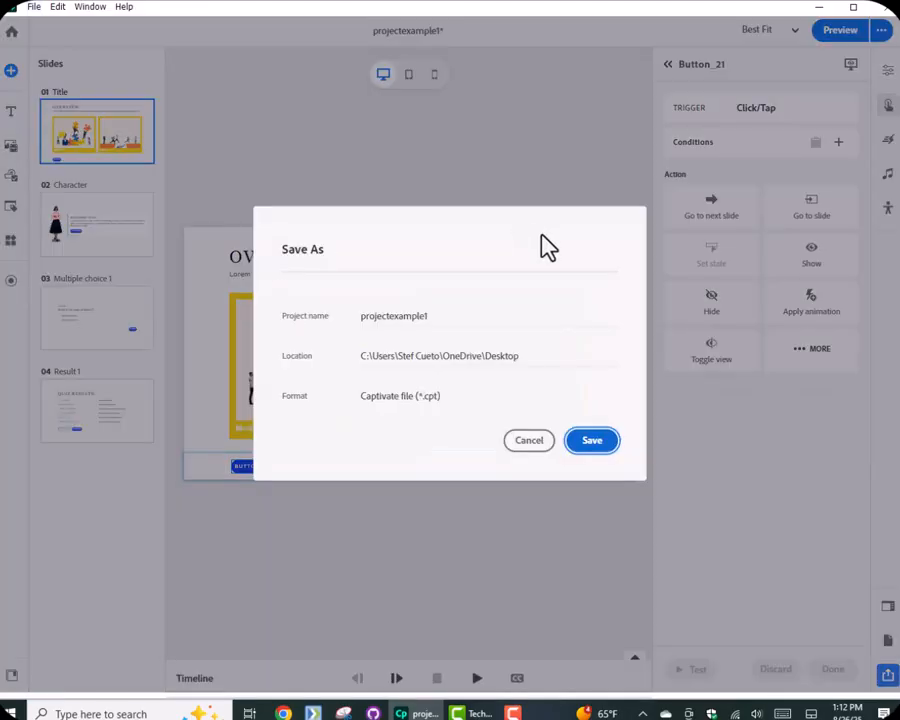
pyautogui.click(592, 442)
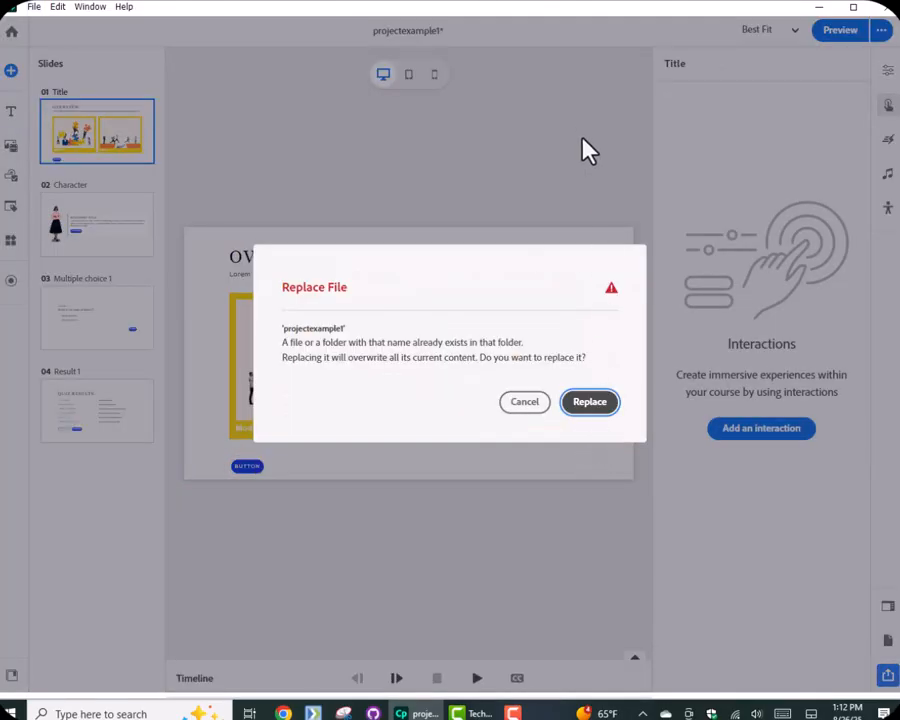